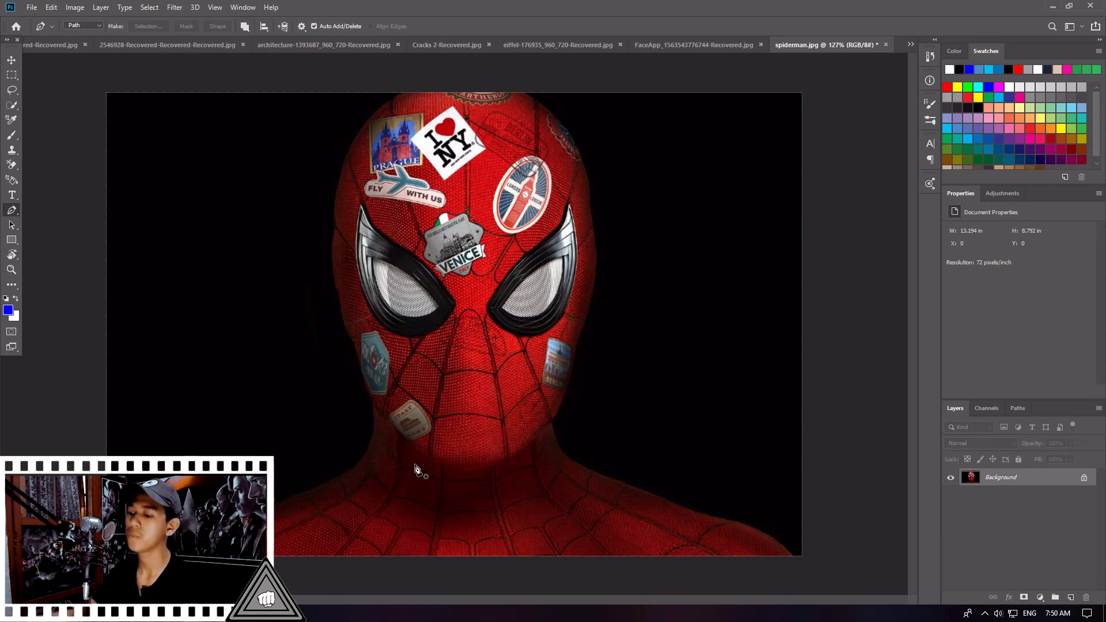
Step: Convert the locked Background layer into an unlocked layer named 'spiderman'
scroll(736, 494, "down", 2)
scroll(732, 482, "up", 4)
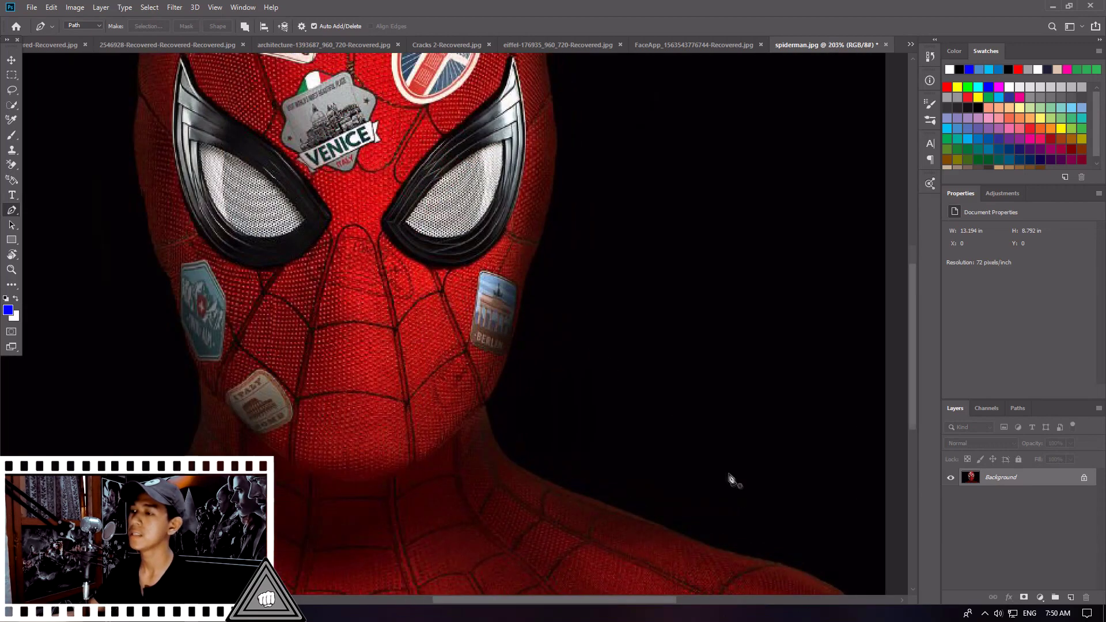
scroll(654, 464, "down", 3)
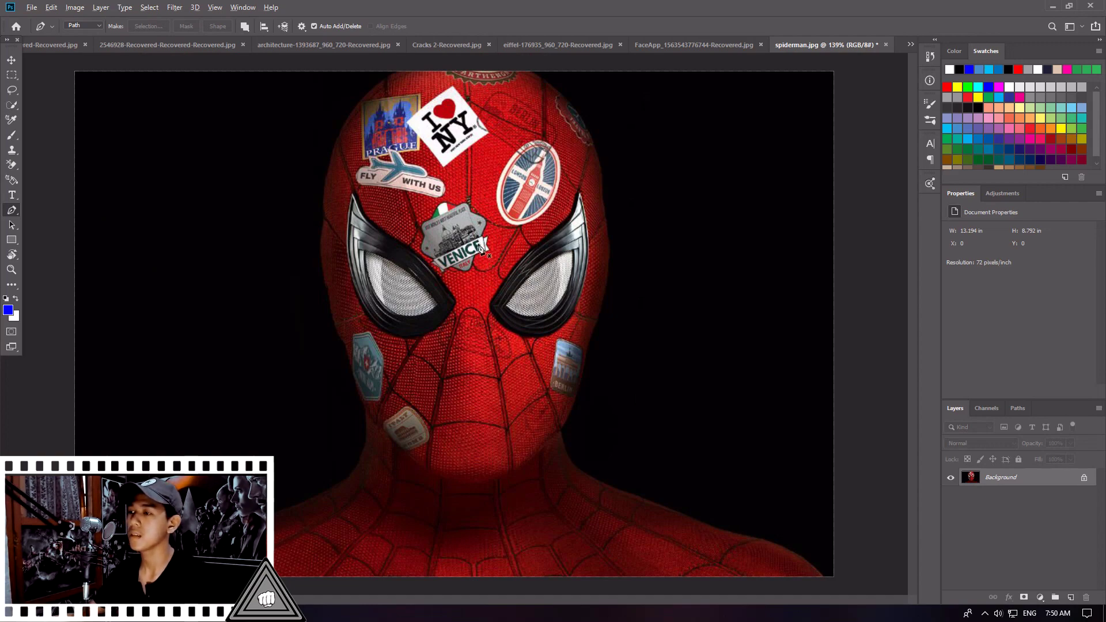
scroll(704, 437, "down", 3)
scroll(704, 437, "up", 1)
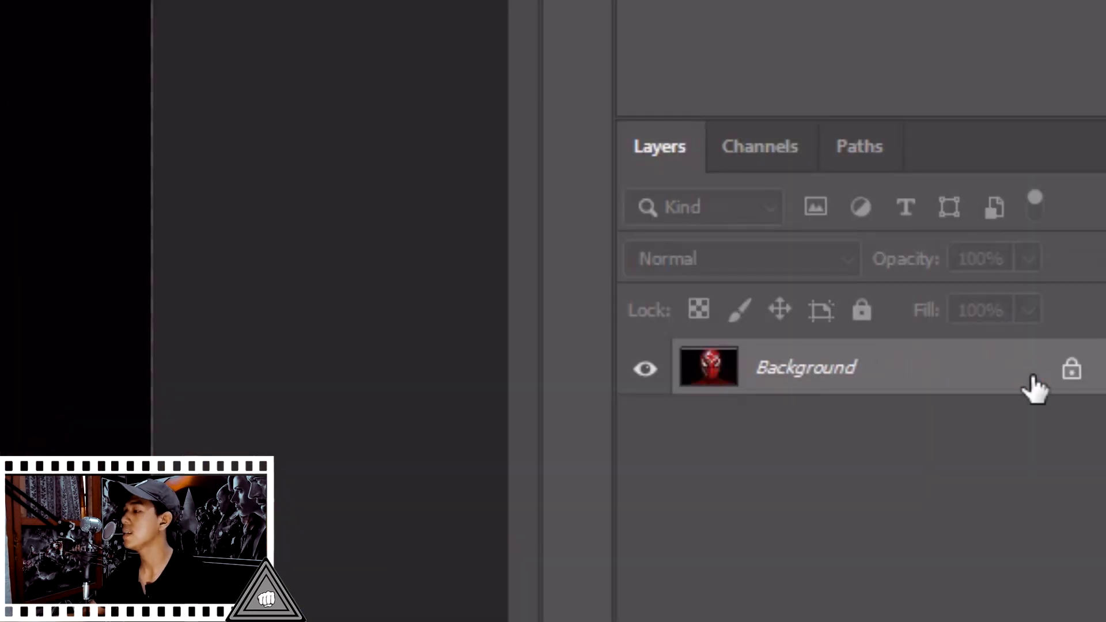
double_click(1027, 373)
type("spiderman")
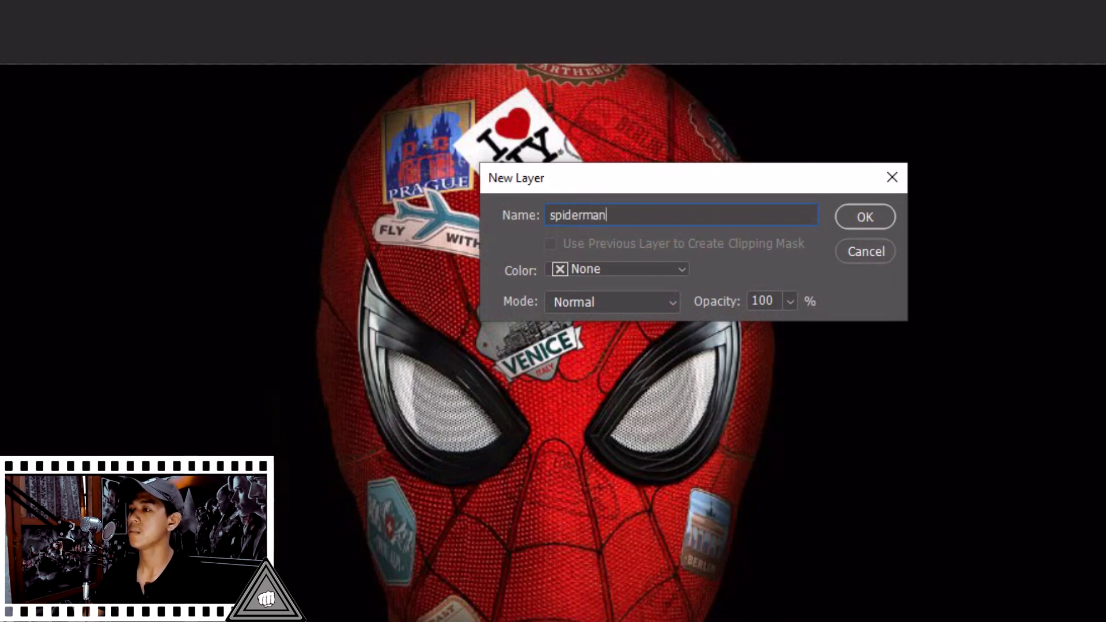
left_click(871, 226)
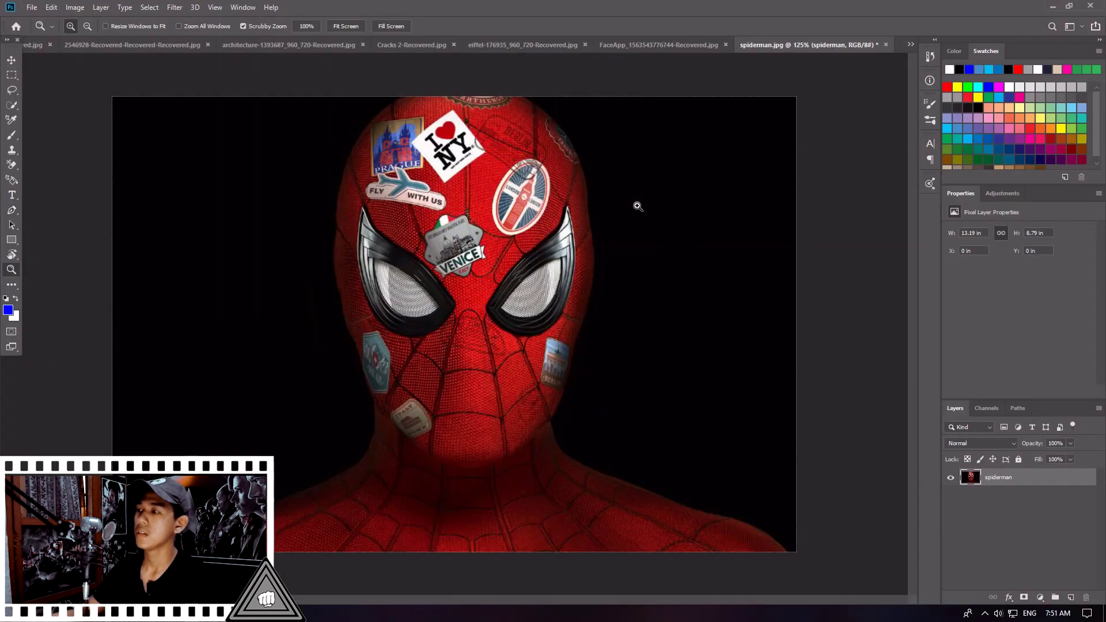
Step: With the standard Pen Tool, zoom to the right shoulder and place the first anchor on its edge
key("p")
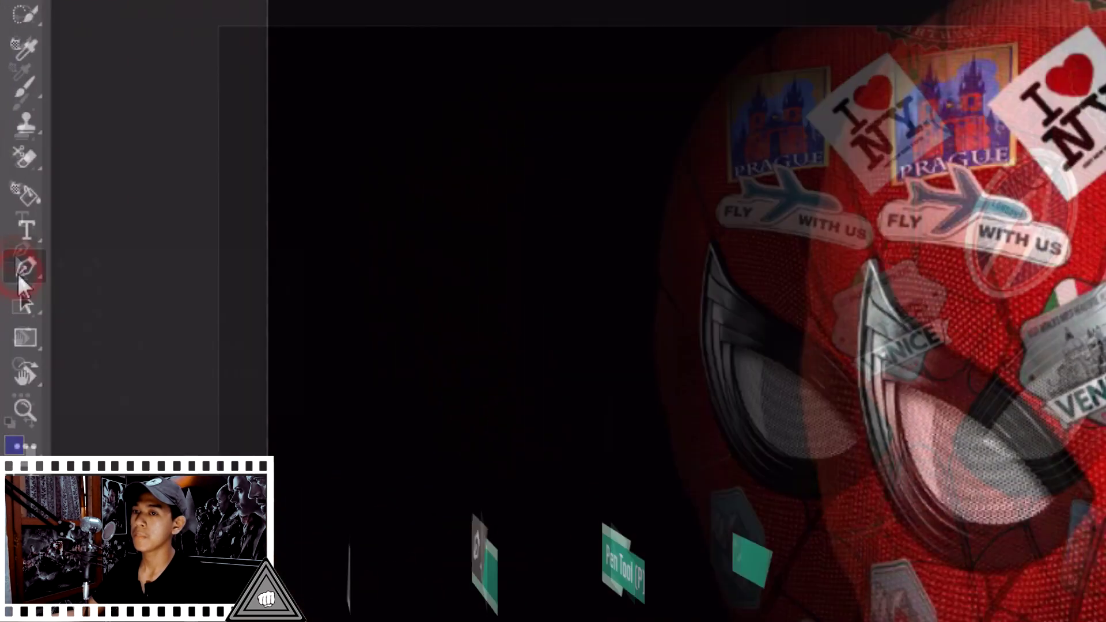
right_click(10, 212)
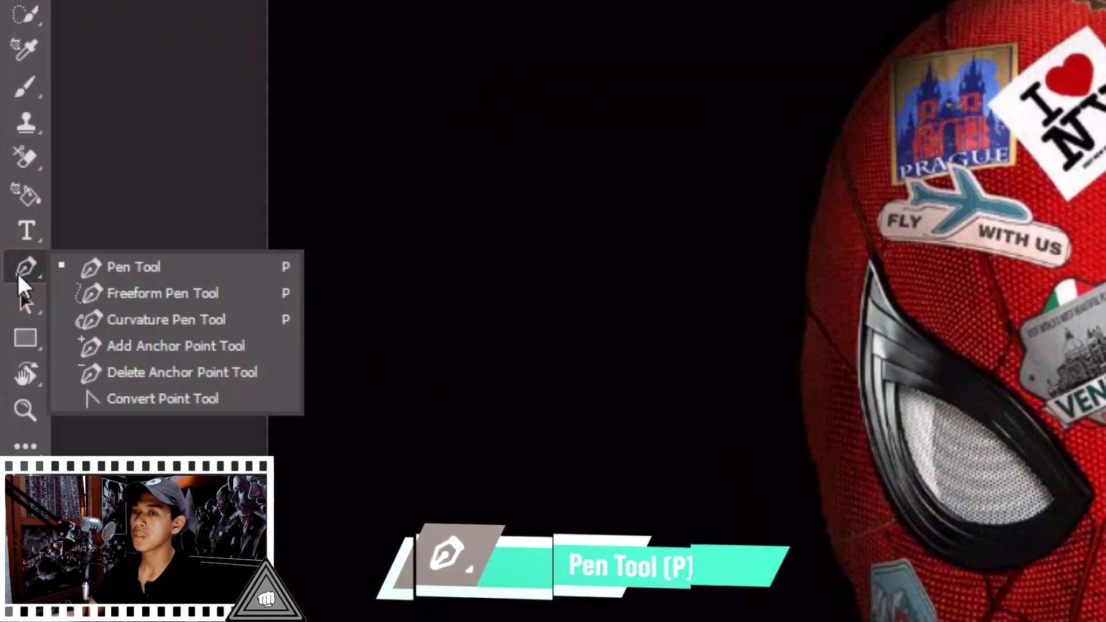
left_click(120, 268)
scroll(576, 438, "up", 3)
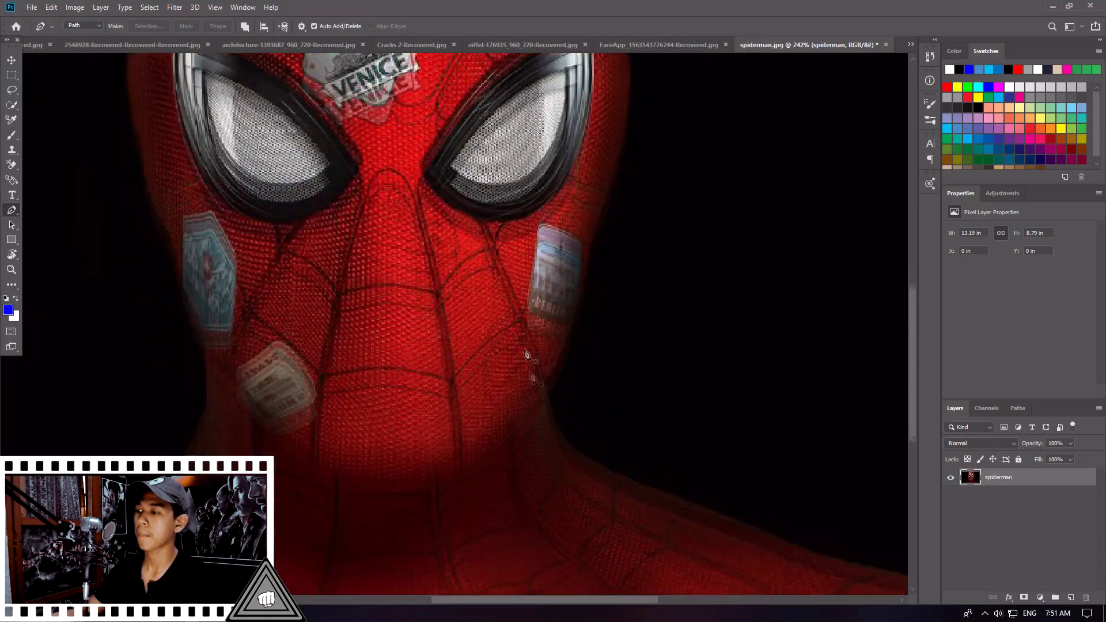
scroll(407, 288, "down", 2)
scroll(870, 428, "up", 3)
scroll(502, 346, "right", 1)
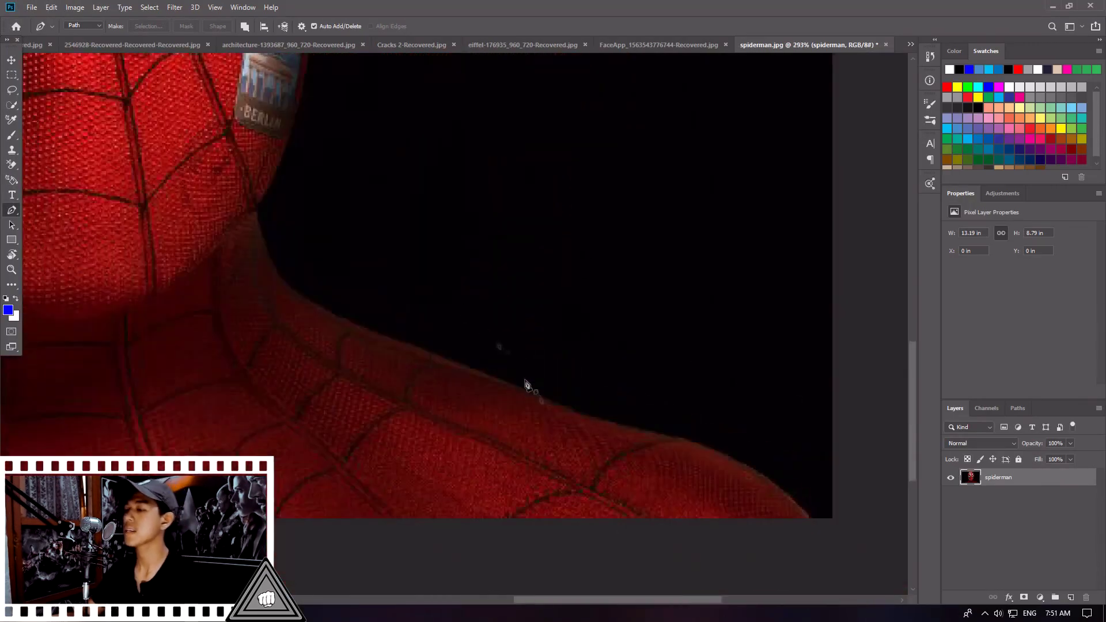
scroll(830, 520, "up", 2)
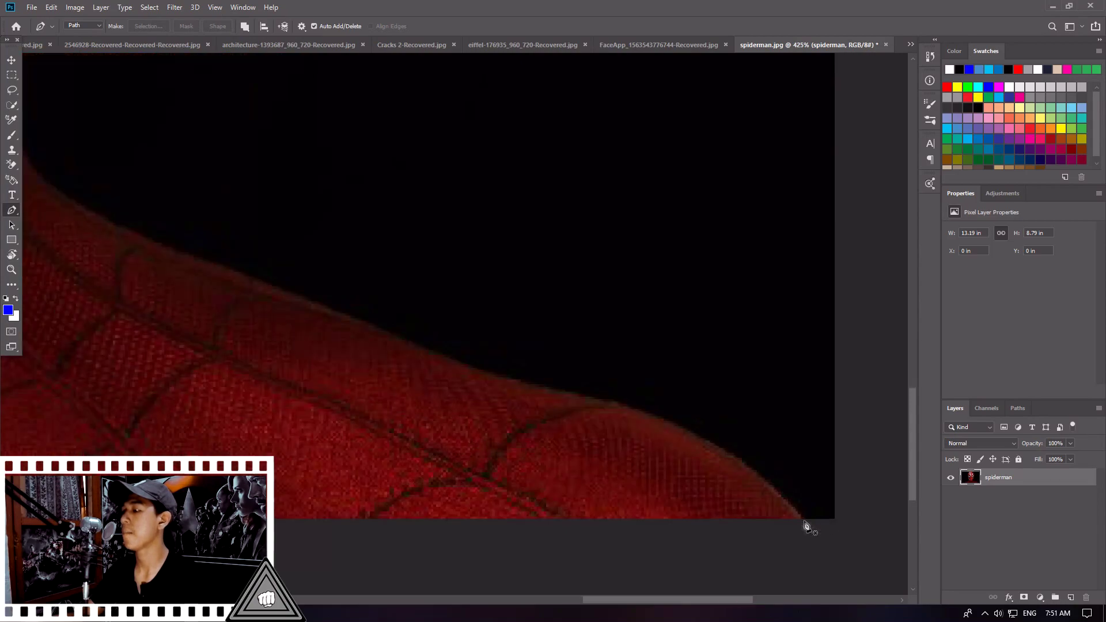
left_click(622, 400)
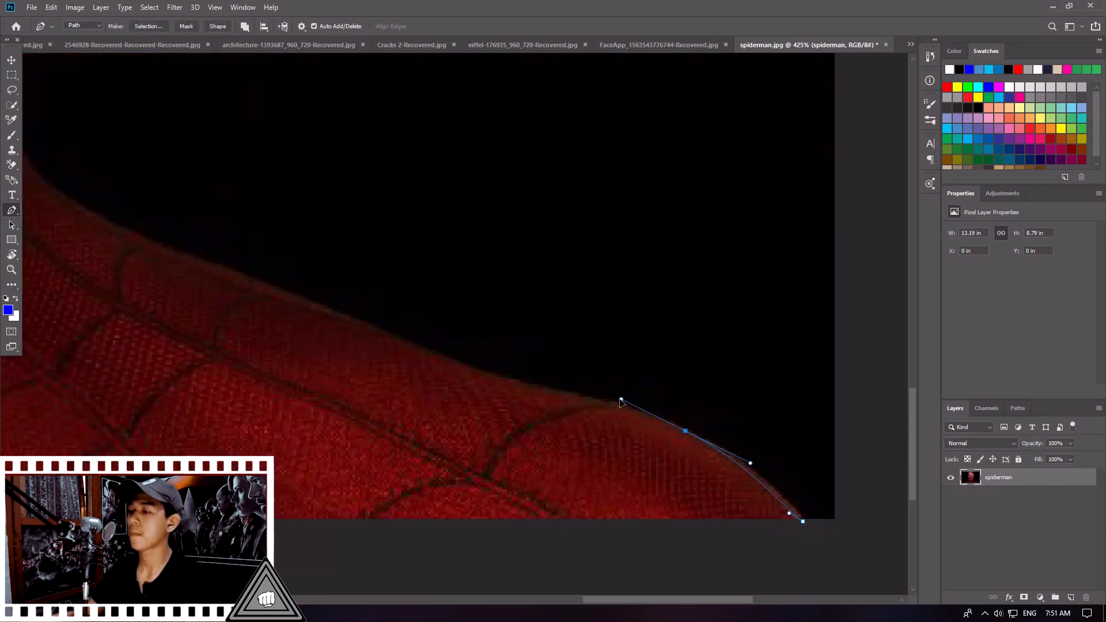
Step: Add anchors along the right shoulder, curving the path onto the neck edge
scroll(619, 403, "down", 2)
scroll(615, 433, "down", 1)
left_click(597, 410)
left_click(545, 387)
scroll(617, 420, "up", 2)
left_click_drag(439, 344, 452, 352)
scroll(341, 284, "up", 1)
left_click_drag(372, 292, 397, 328)
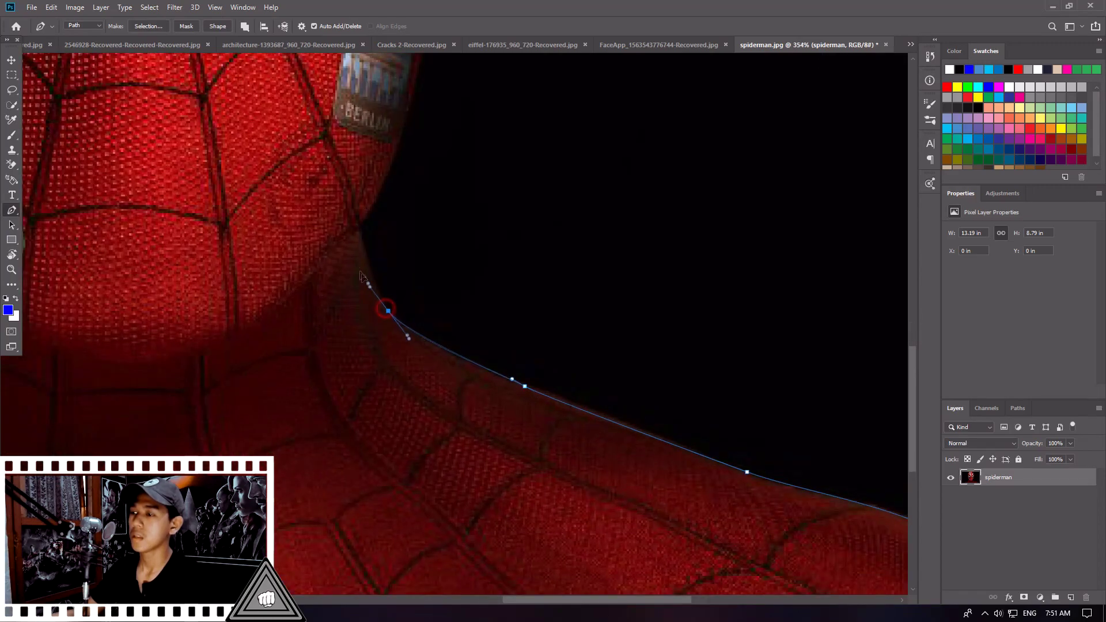
Step: Add a smooth anchor higher up the neck
scroll(349, 198, "up", 2)
scroll(349, 198, "up", 1)
scroll(381, 234, "down", 2)
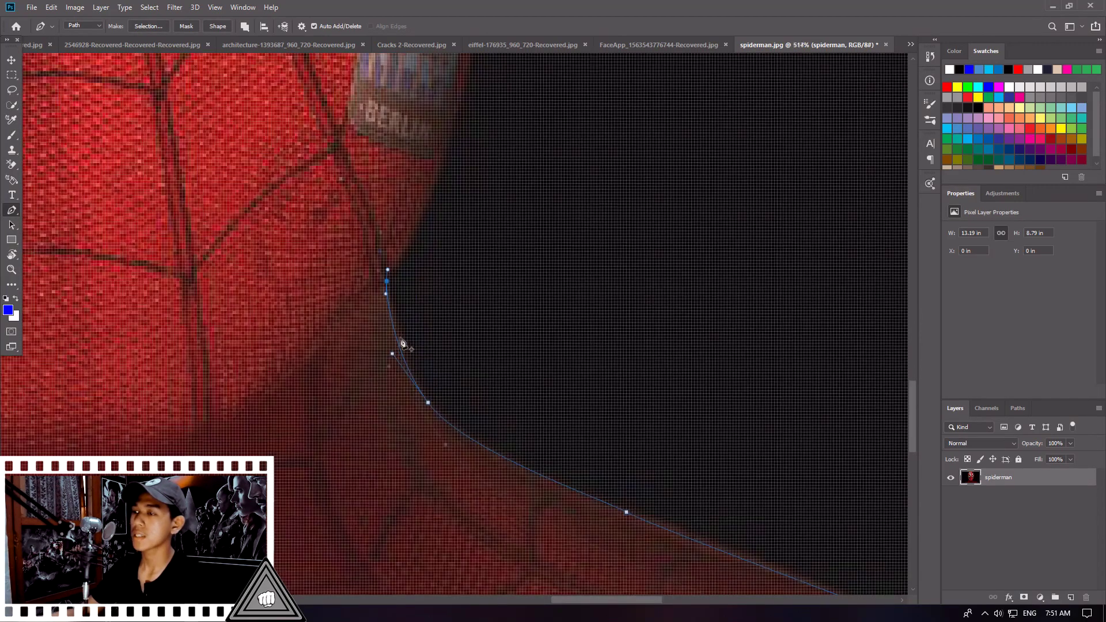
scroll(436, 212, "up", 2)
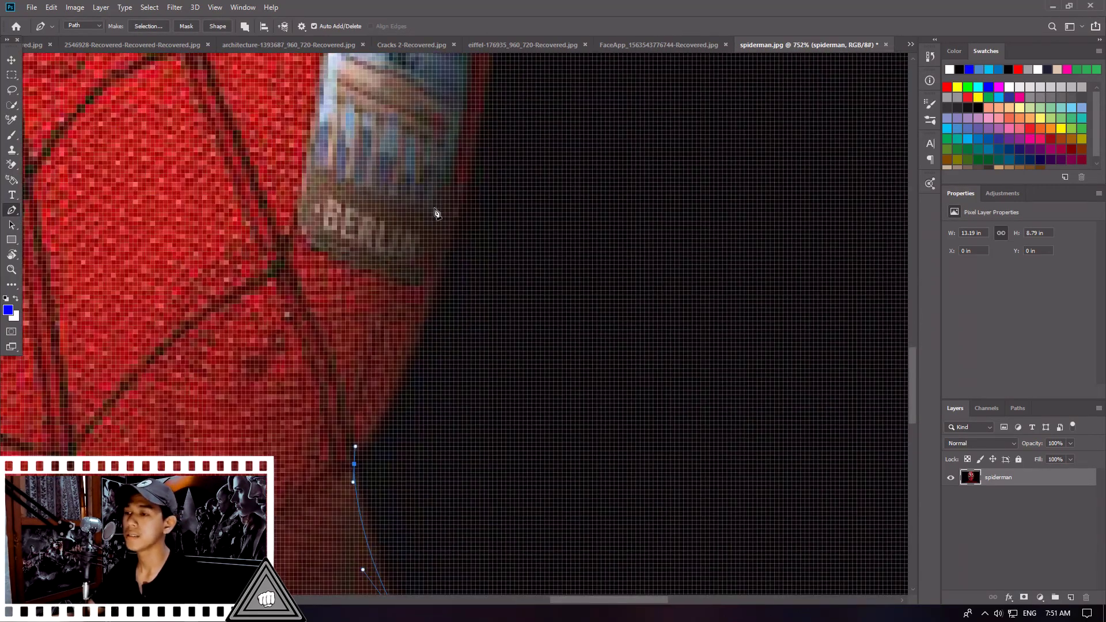
scroll(436, 213, "down", 2)
left_click_drag(454, 304, 473, 227)
Step: Curve the path up the right side of the head toward its top
scroll(478, 166, "down", 3)
scroll(490, 190, "up", 2)
scroll(503, 182, "up", 2)
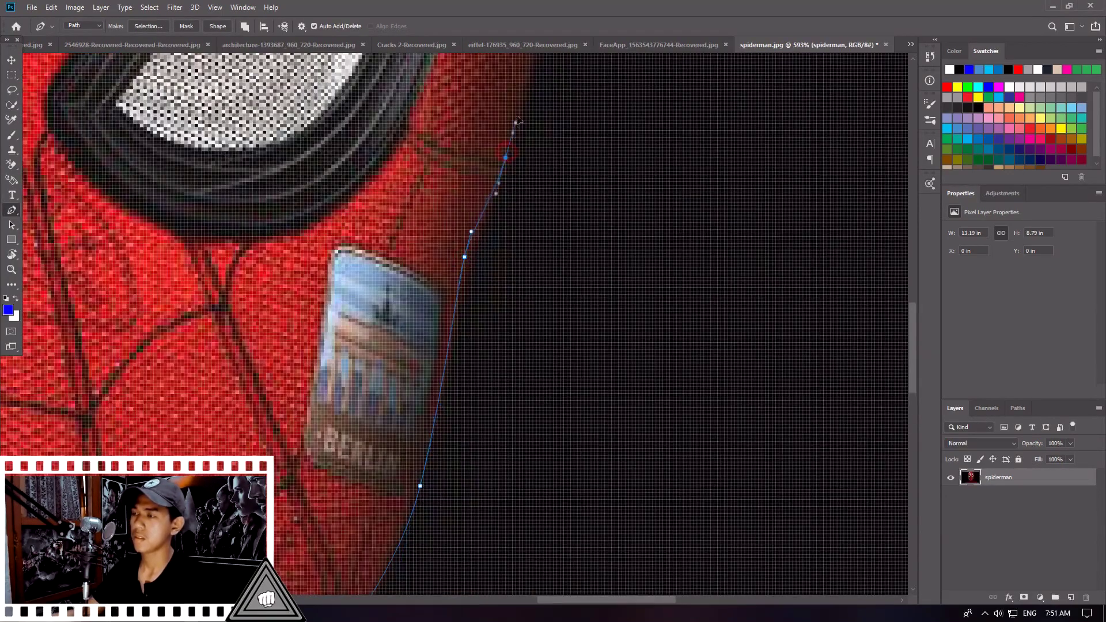
scroll(518, 120, "down", 2)
scroll(514, 112, "down", 2)
scroll(493, 245, "up", 3)
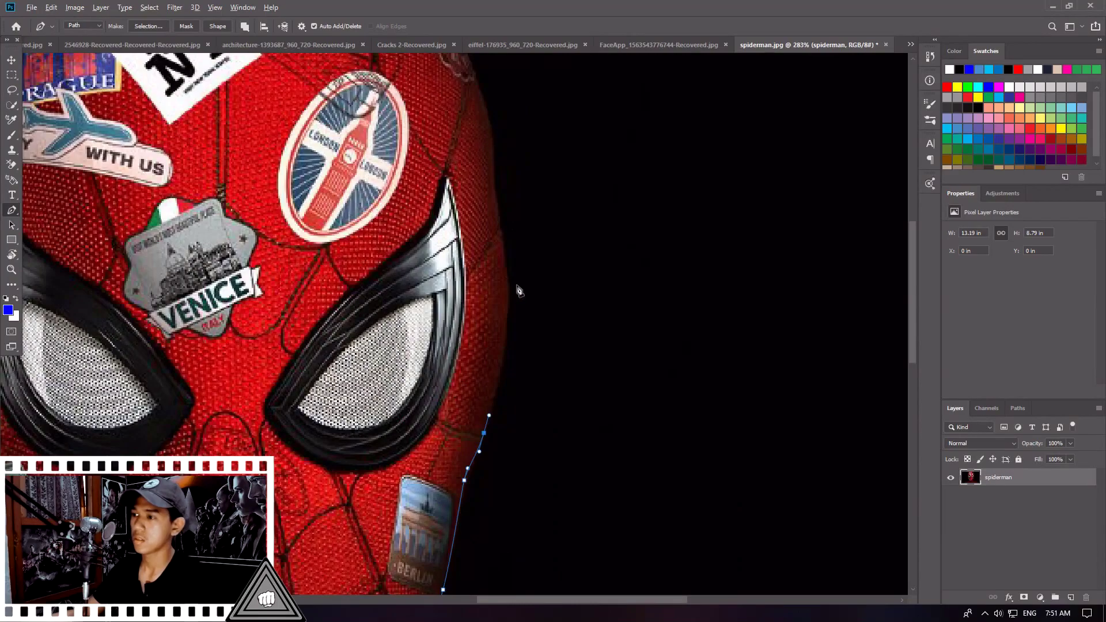
scroll(517, 291, "up", 3)
scroll(507, 293, "up", 1)
left_click_drag(500, 289, 486, 155)
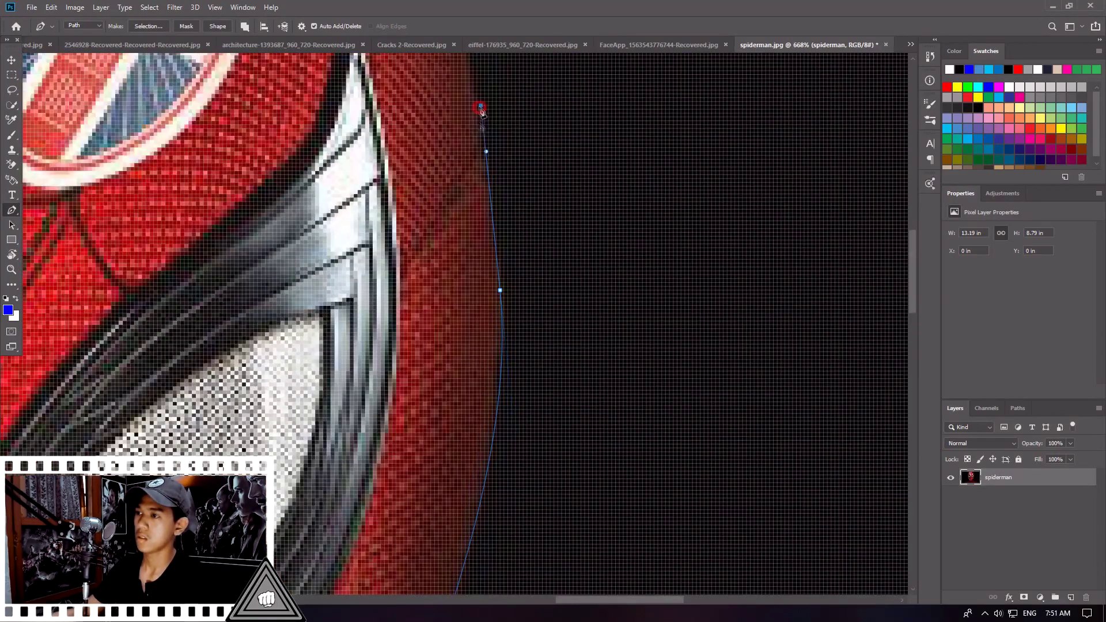
scroll(481, 110, "down", 3)
scroll(478, 190, "up", 1)
scroll(476, 217, "up", 2)
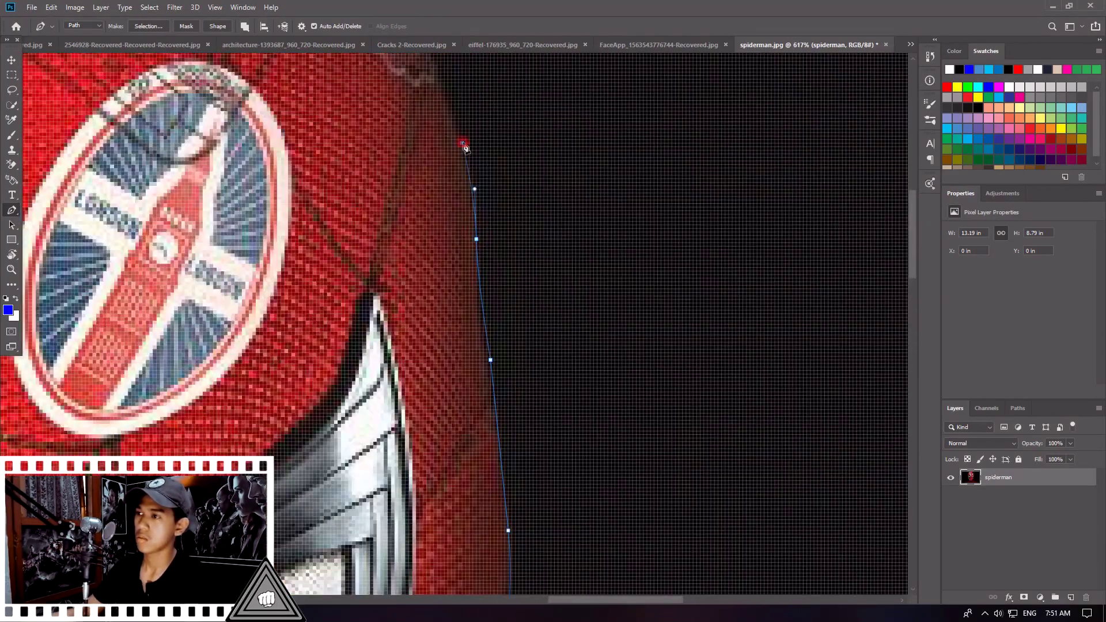
scroll(465, 148, "down", 3)
scroll(438, 161, "up", 1)
scroll(419, 172, "up", 2)
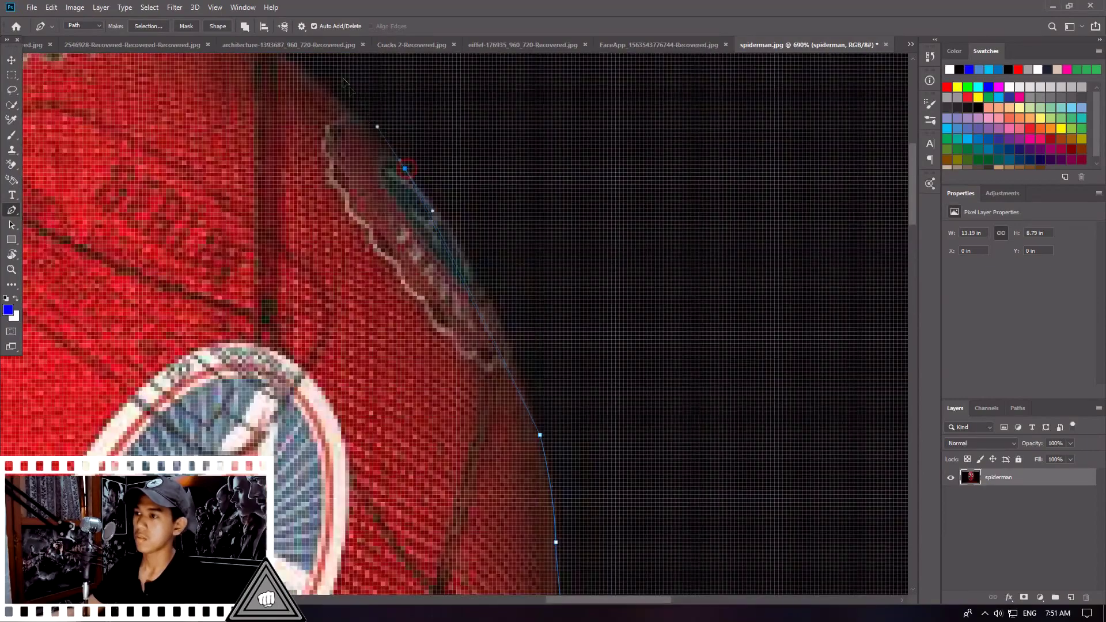
scroll(519, 342, "down", 3)
scroll(347, 186, "up", 3)
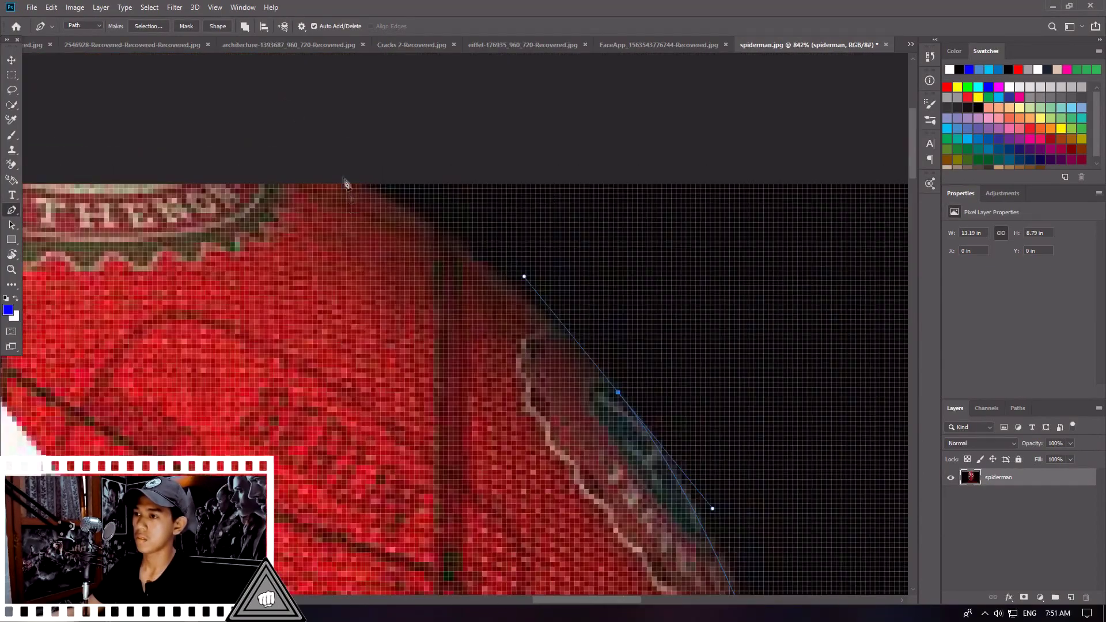
scroll(401, 140, "down", 3)
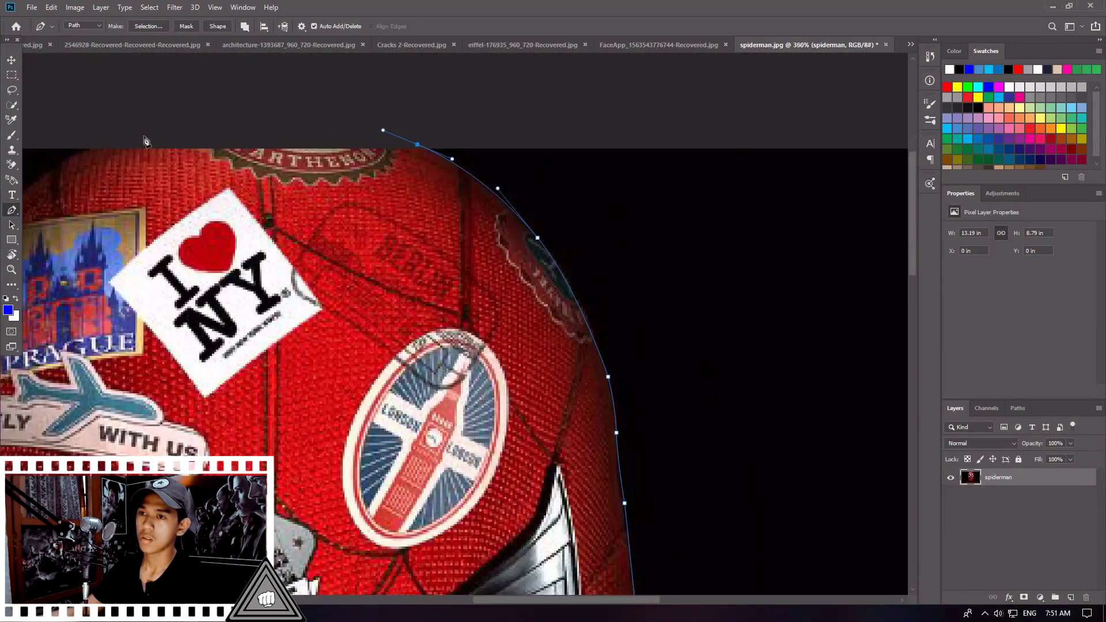
Step: Curve the path over the top of the head and down its left side past the Prague sticker
scroll(346, 141, "up", 1)
scroll(288, 141, "down", 1)
scroll(252, 142, "up", 2)
left_click_drag(251, 135, 219, 151)
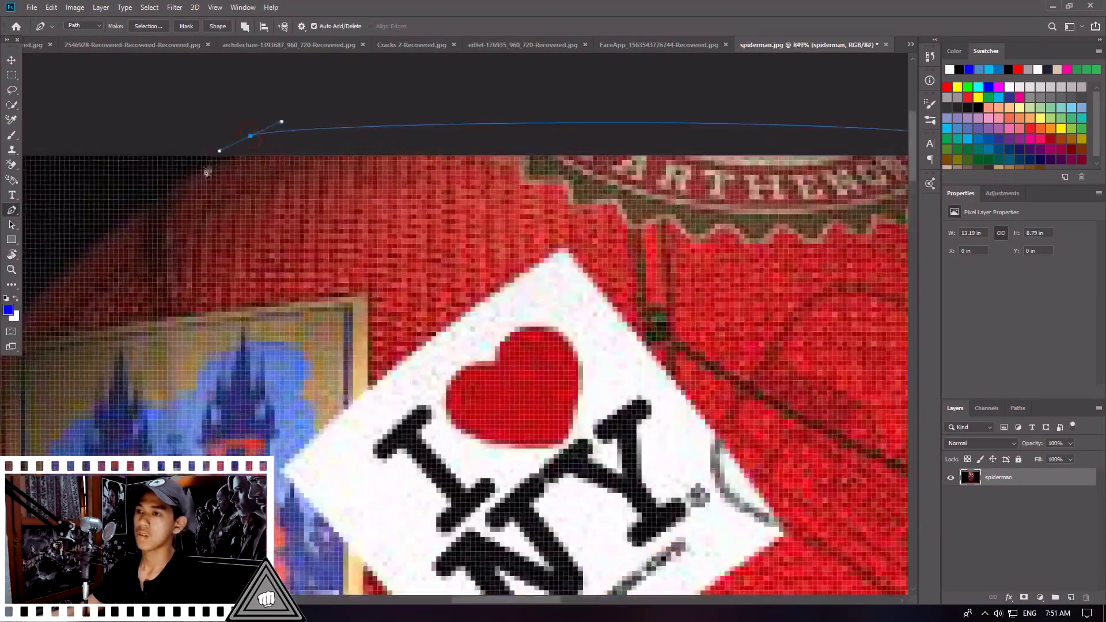
scroll(488, 149, "down", 2)
scroll(409, 215, "down", 2)
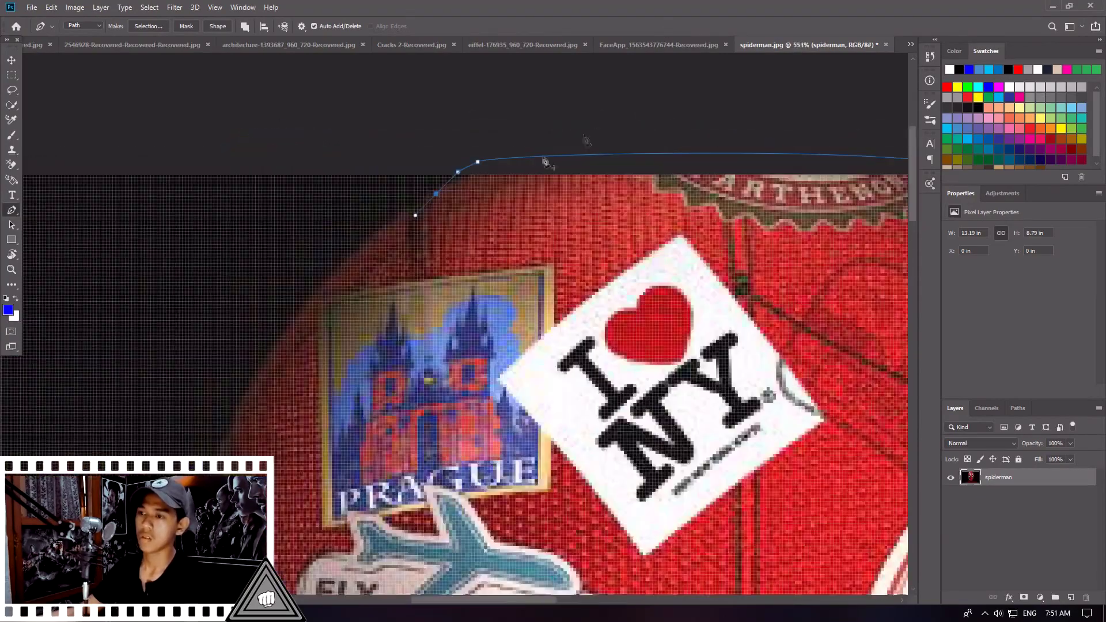
scroll(353, 291, "down", 2)
scroll(353, 297, "up", 5)
left_click_drag(336, 299, 247, 450)
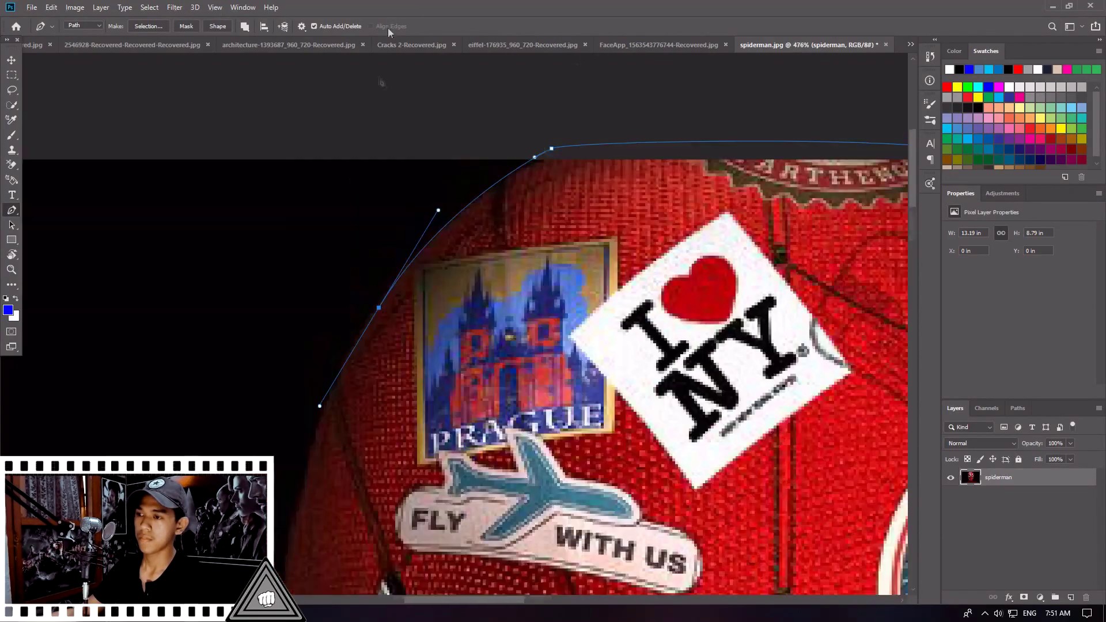
scroll(428, 213, "down", 2)
scroll(363, 231, "up", 2)
scroll(363, 231, "down", 3)
scroll(363, 231, "down", 3)
scroll(316, 317, "up", 2)
left_click_drag(311, 308, 306, 453)
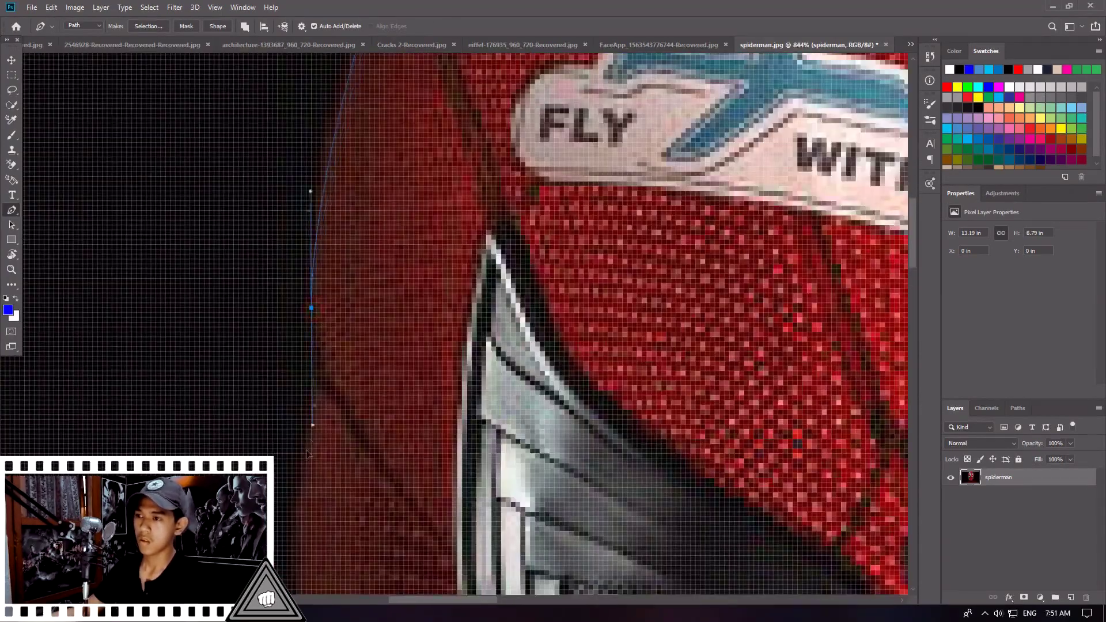
Step: Trace the left cheek, where the neck meets the shoulder, and along the left shoulder
scroll(308, 158, "down", 4)
scroll(346, 265, "up", 2)
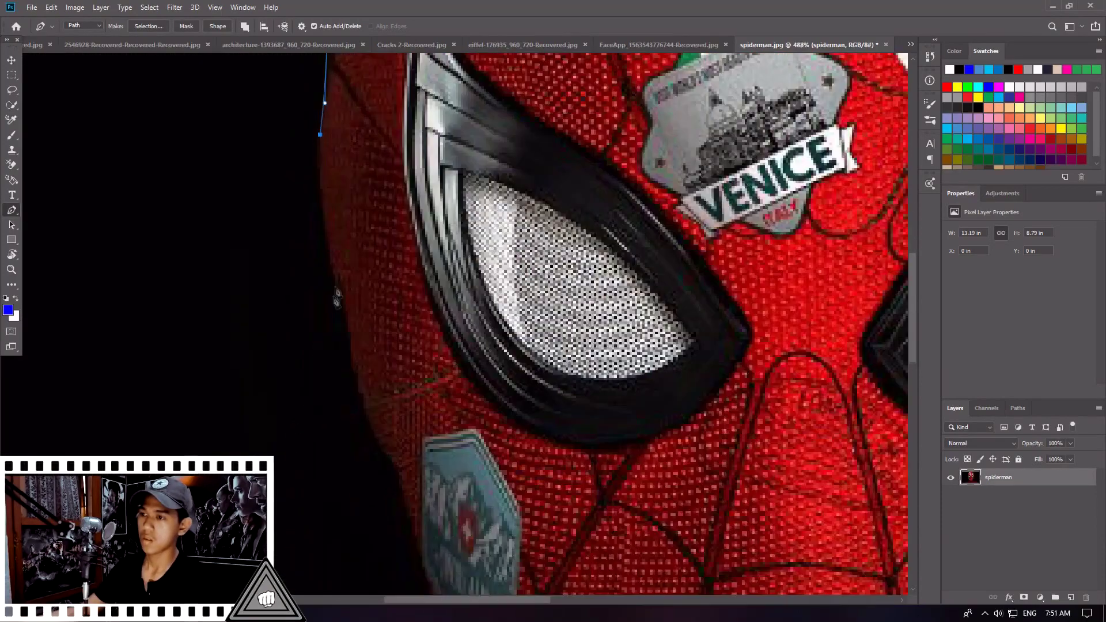
scroll(349, 270, "up", 1)
scroll(393, 461, "down", 4)
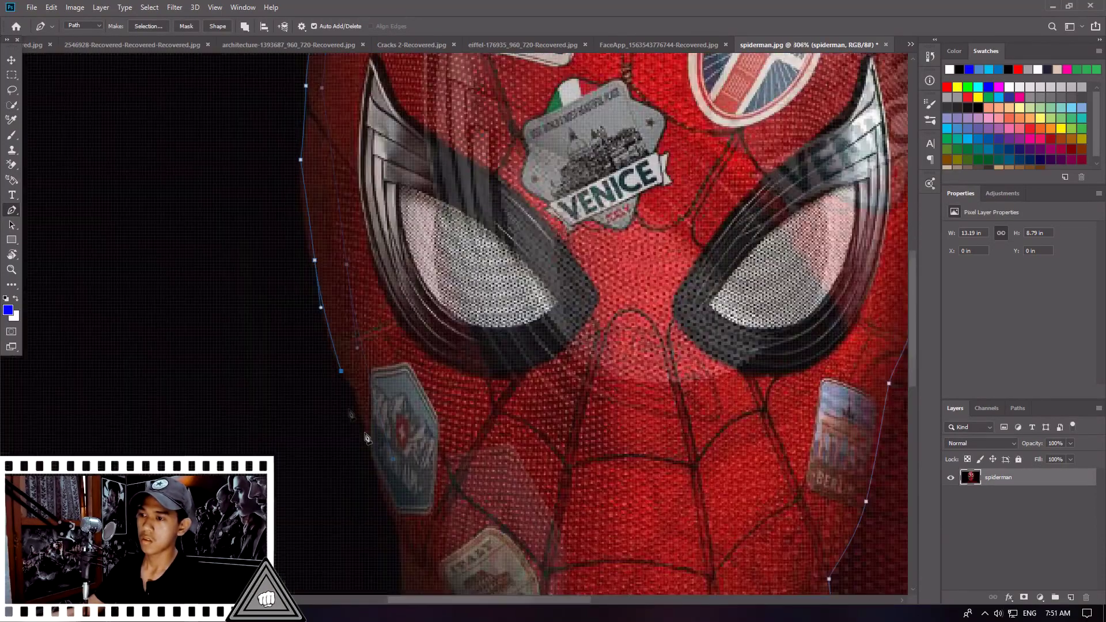
scroll(347, 364, "up", 3)
scroll(310, 183, "down", 4)
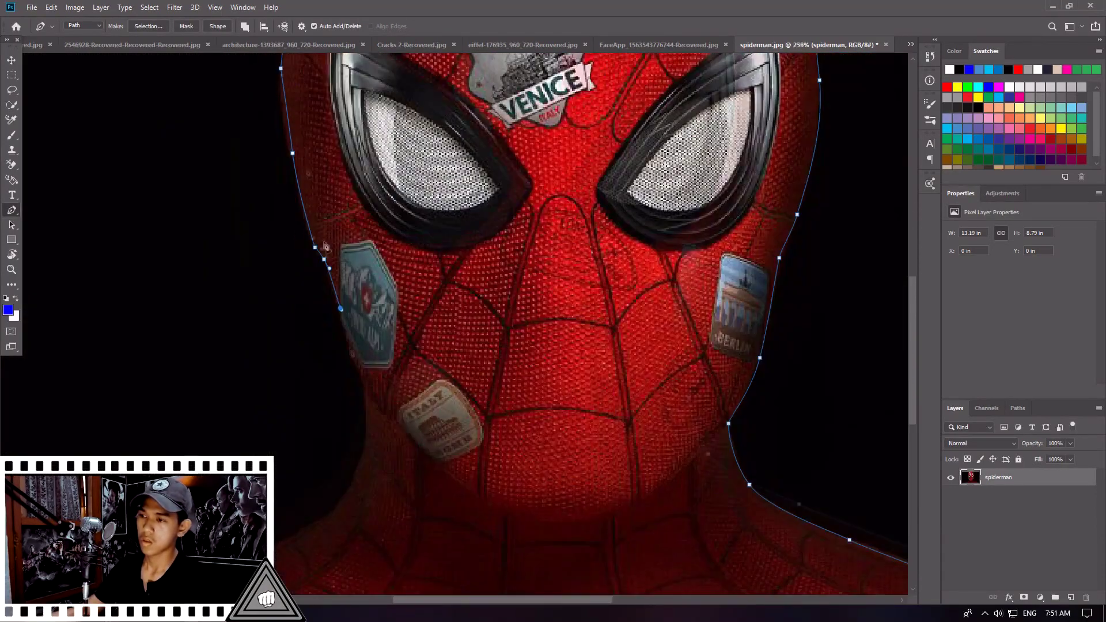
scroll(332, 245, "up", 1)
scroll(333, 245, "up", 2)
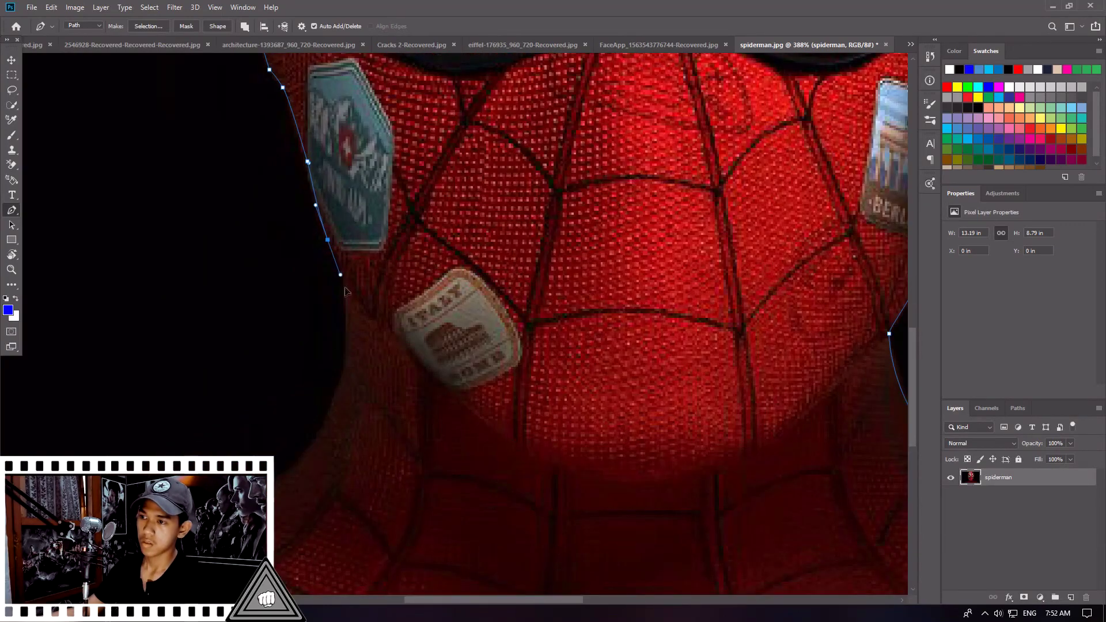
scroll(403, 358, "down", 4)
scroll(403, 363, "up", 3)
left_click_drag(406, 367, 454, 333)
scroll(434, 335, "down", 4)
scroll(531, 301, "up", 2)
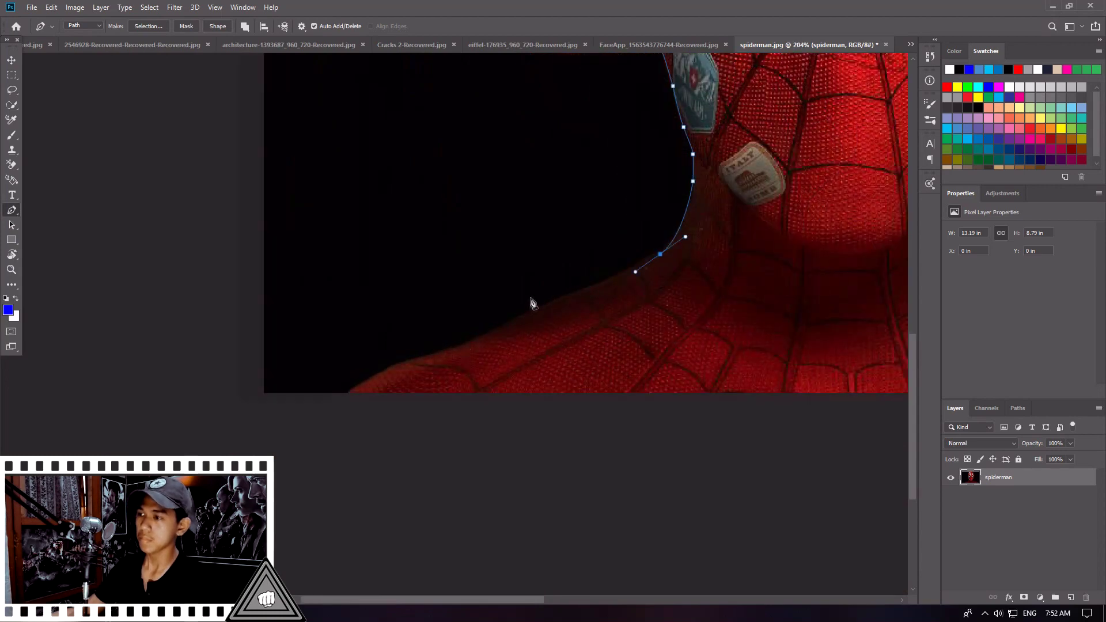
scroll(516, 334, "up", 1)
left_click_drag(516, 334, 448, 359)
left_click_drag(367, 396, 287, 413)
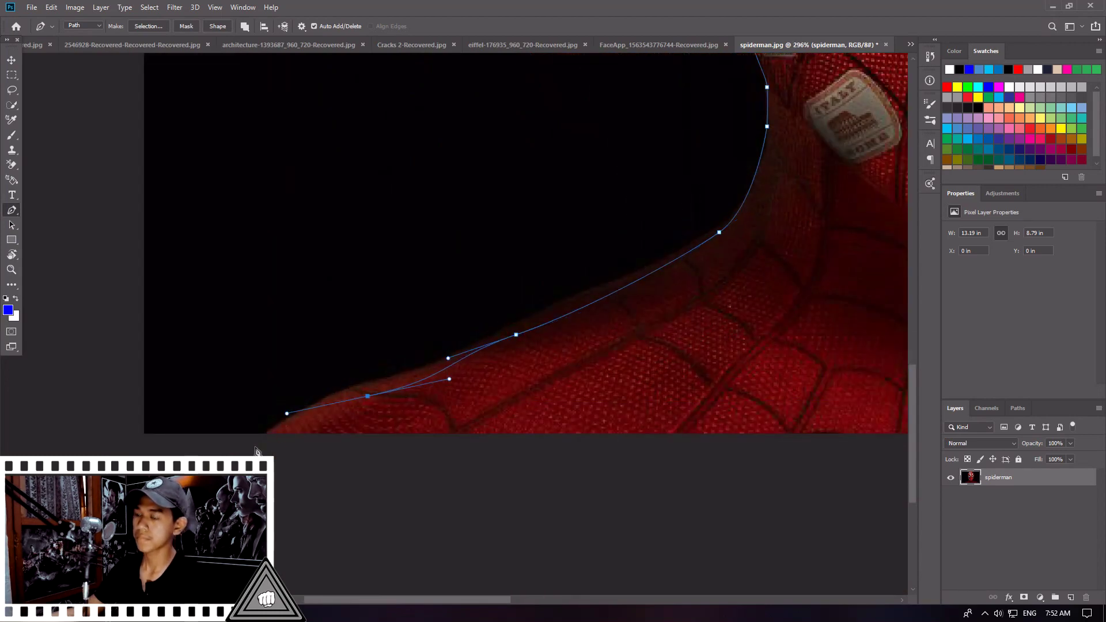
Step: Extend the outline below the right shoulder and close it at the starting anchor
scroll(270, 386, "down", 3)
scroll(521, 541, "down", 2)
scroll(571, 541, "down", 1)
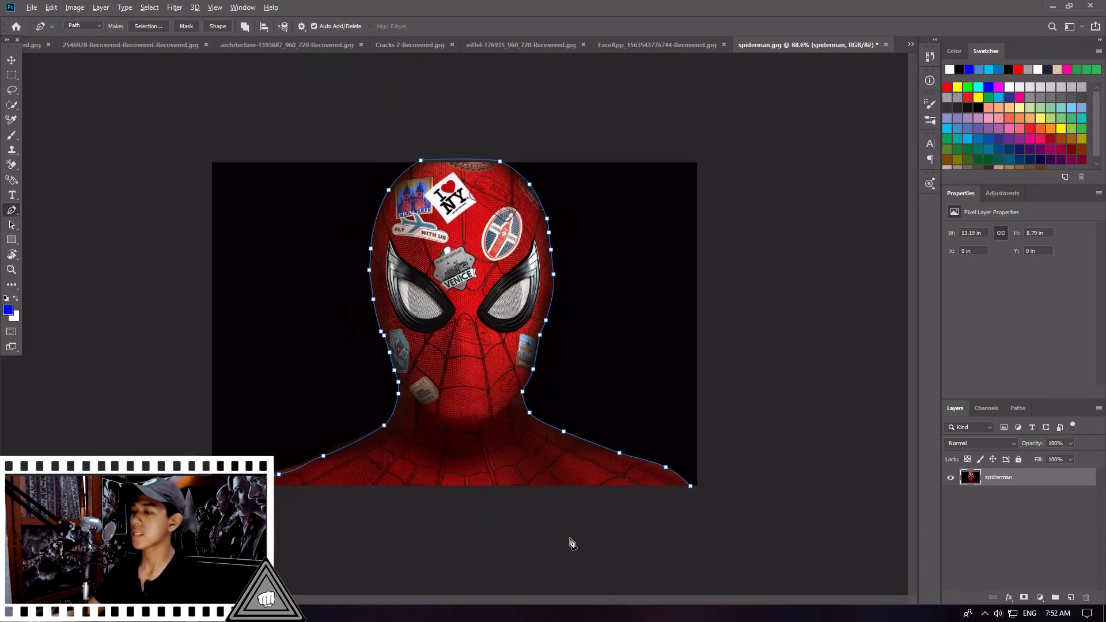
left_click_drag(571, 535, 583, 536)
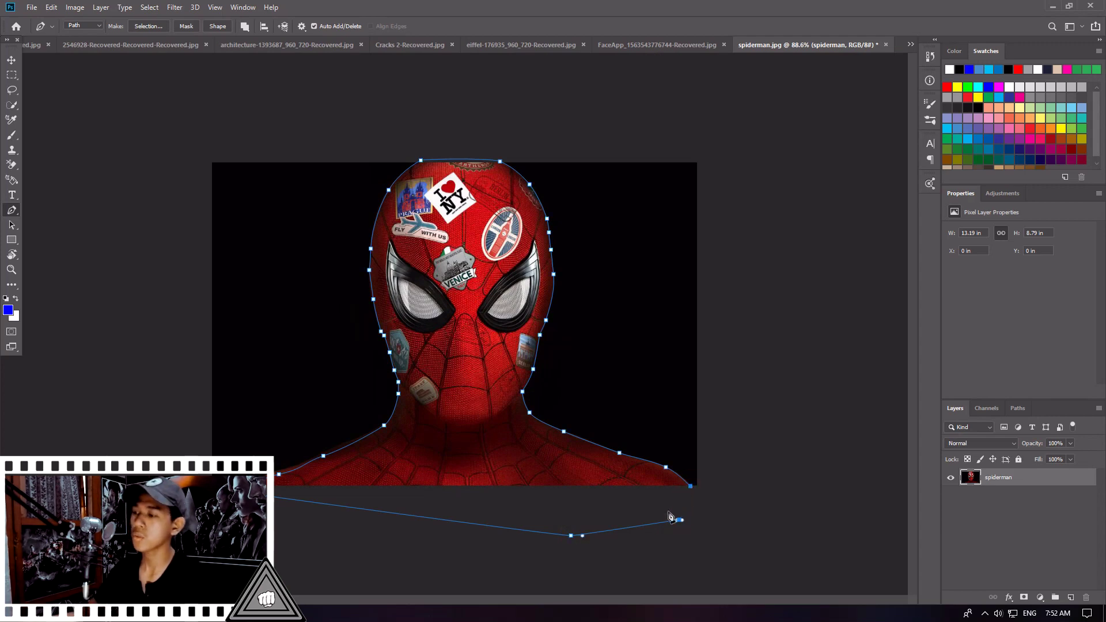
scroll(669, 514, "up", 1)
scroll(674, 501, "up", 1)
scroll(666, 478, "up", 1)
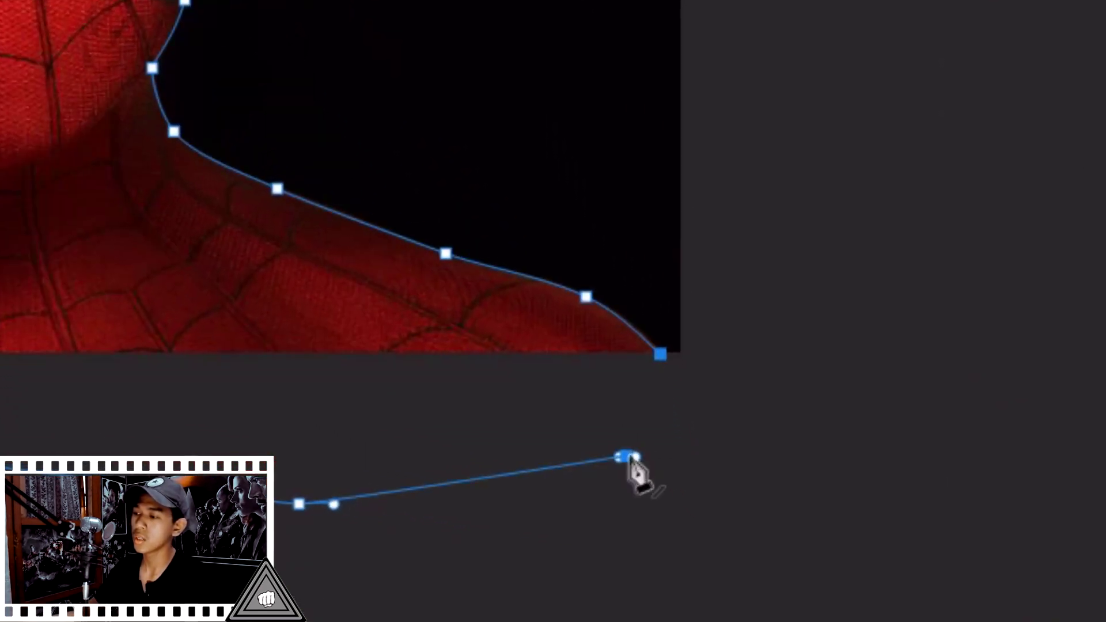
left_click(660, 354)
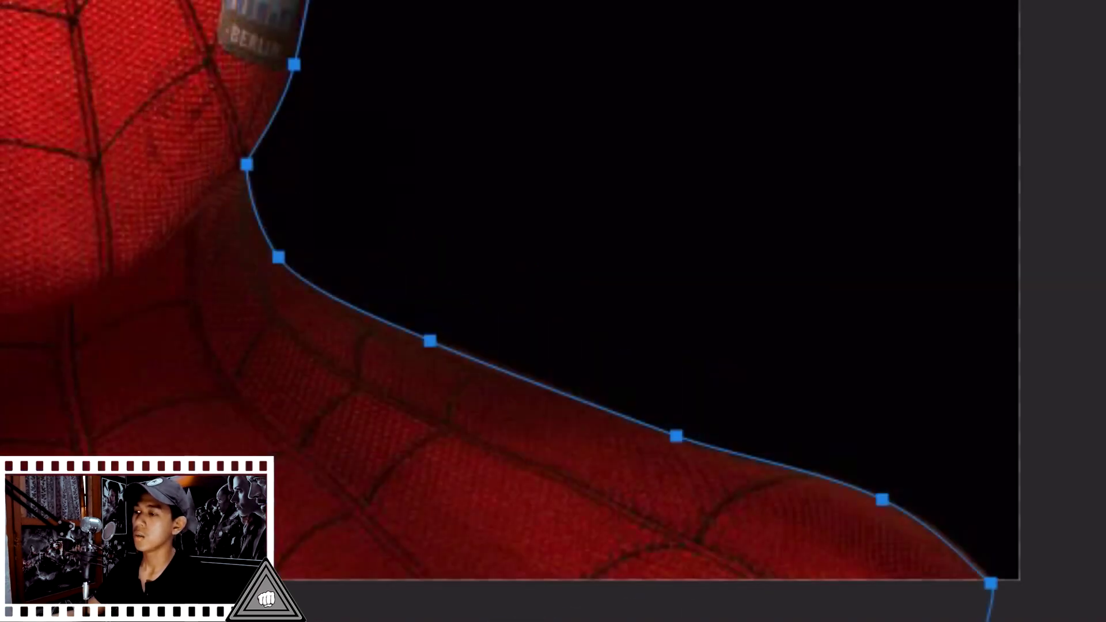
right_click(288, 29)
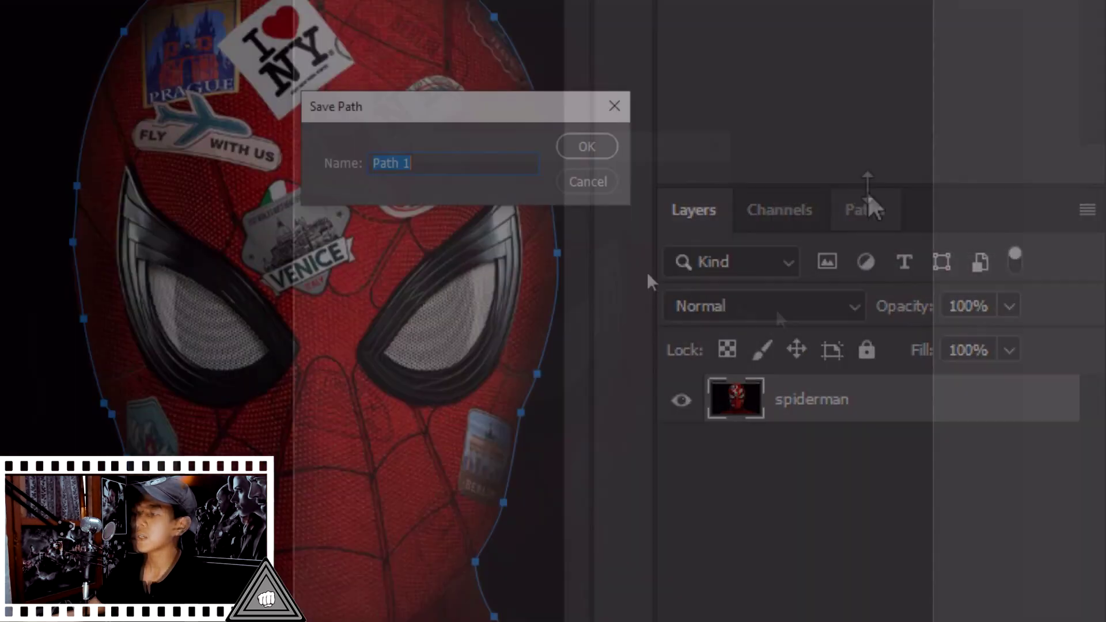
Step: Save the Work Path under the name 'object'
type("object")
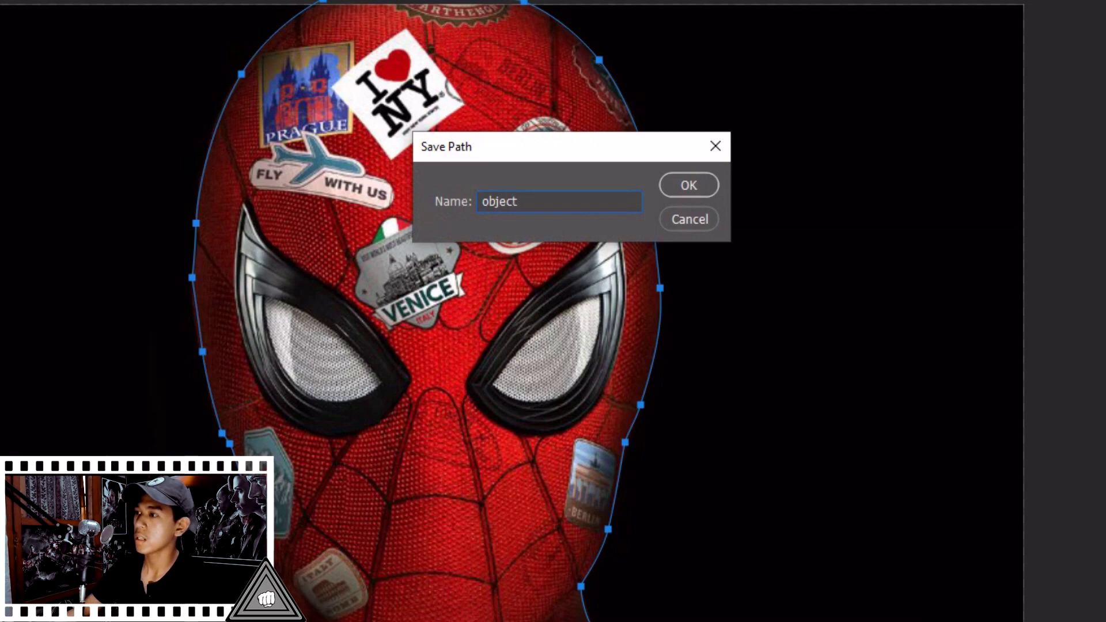
left_click(689, 185)
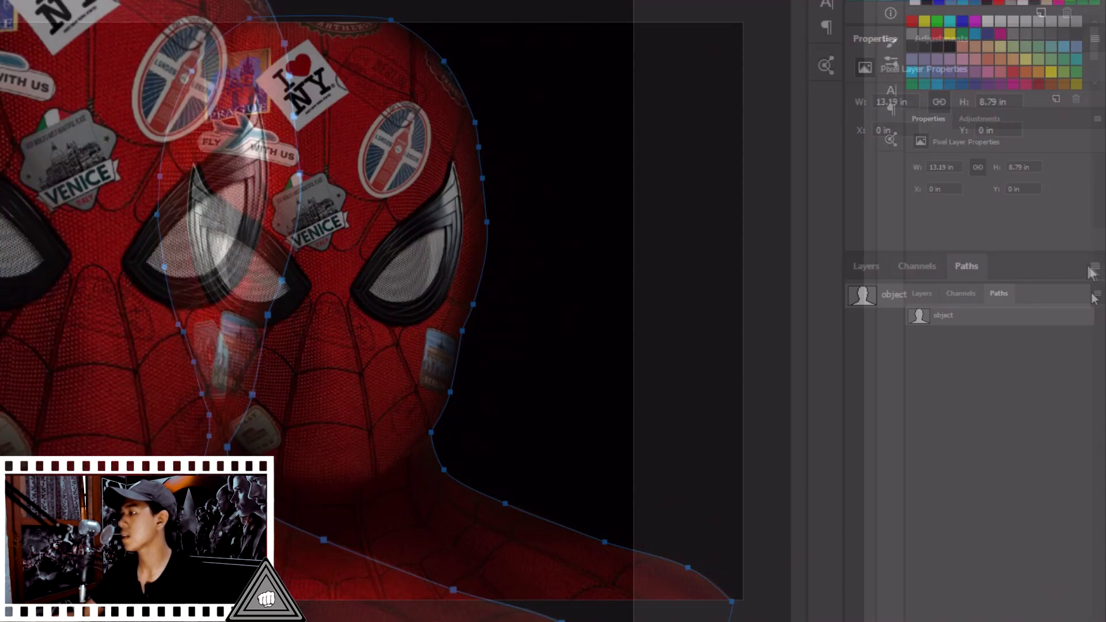
Step: Assign the 'object' path as the clipping path with 0.2 device-pixel flatness
left_click(1099, 311)
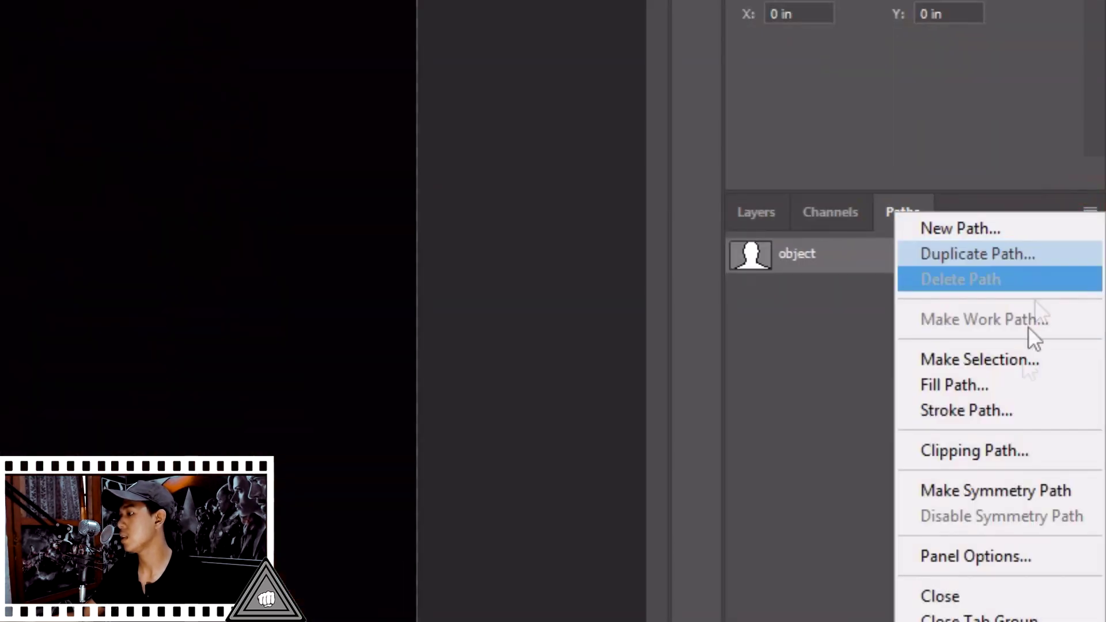
left_click(999, 450)
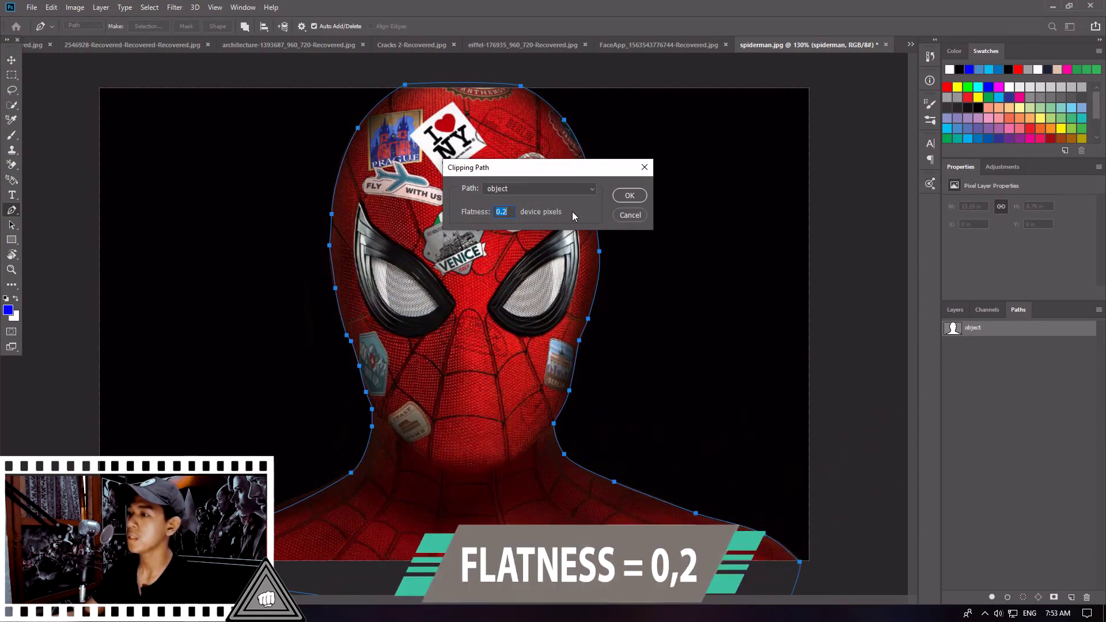
left_click(632, 196)
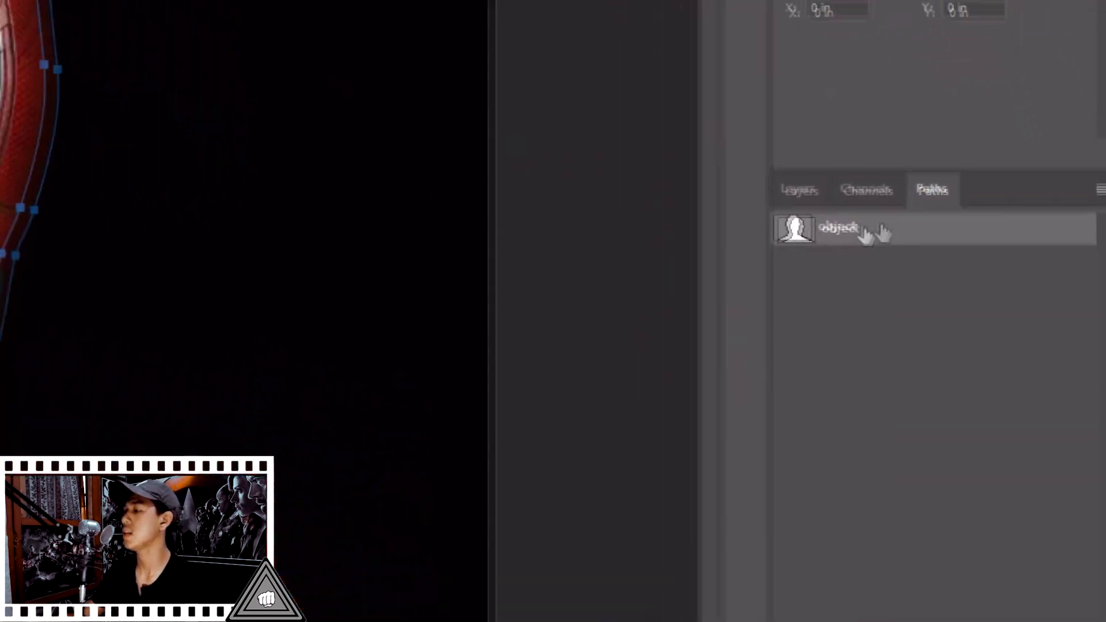
left_click(900, 269)
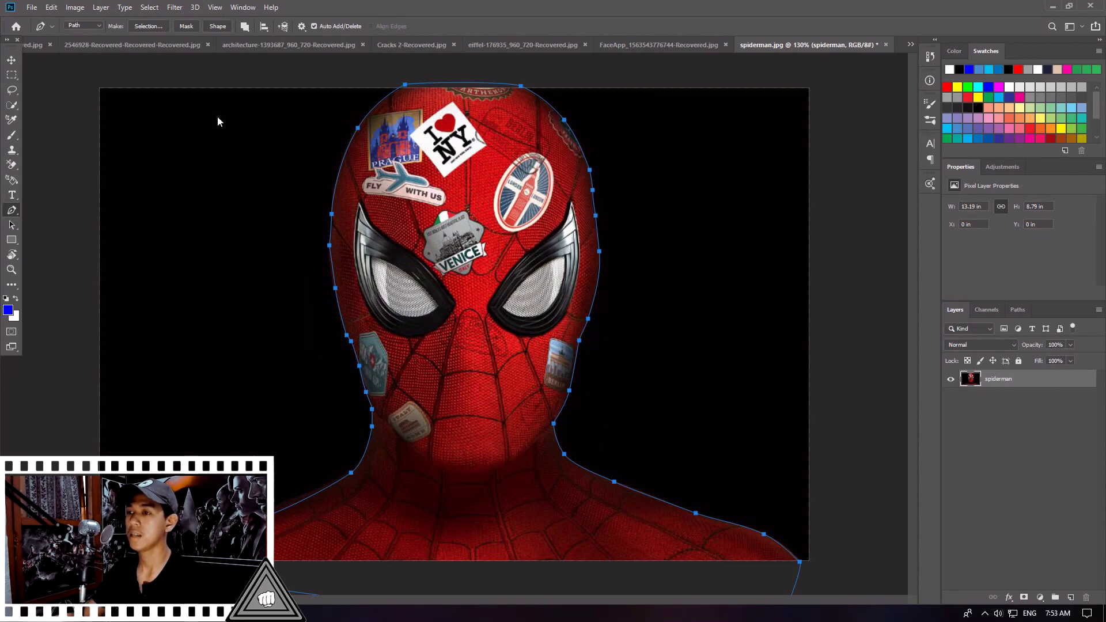
Step: Start a Save As copy in JPEG format, targeting the Documents folder
key("ctrl+shift+s")
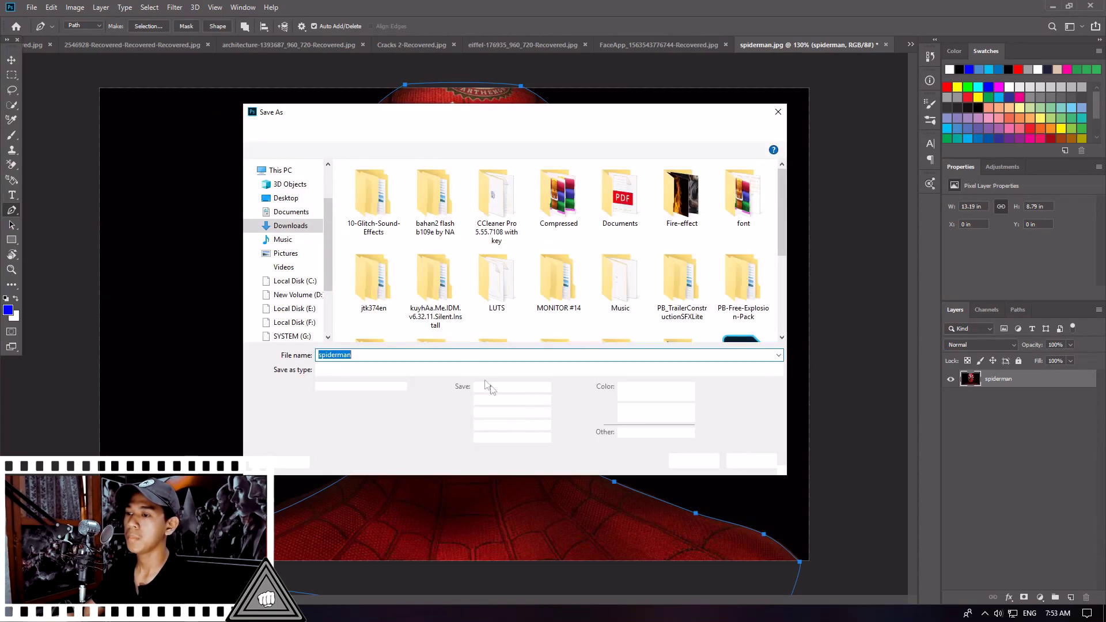
left_click(457, 370)
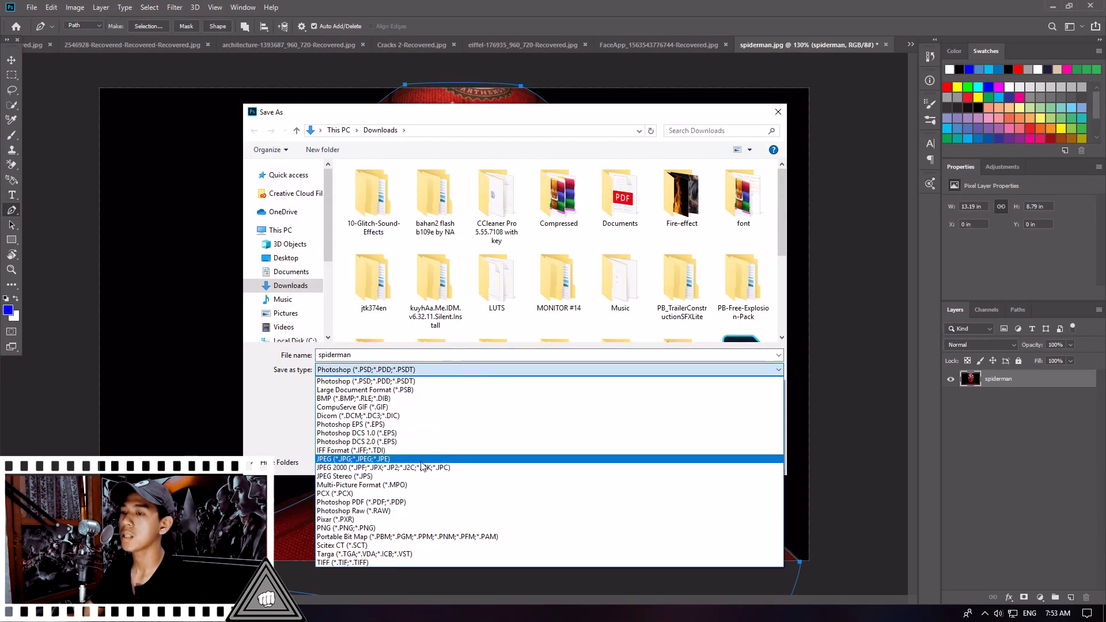
left_click(422, 460)
left_click(286, 272)
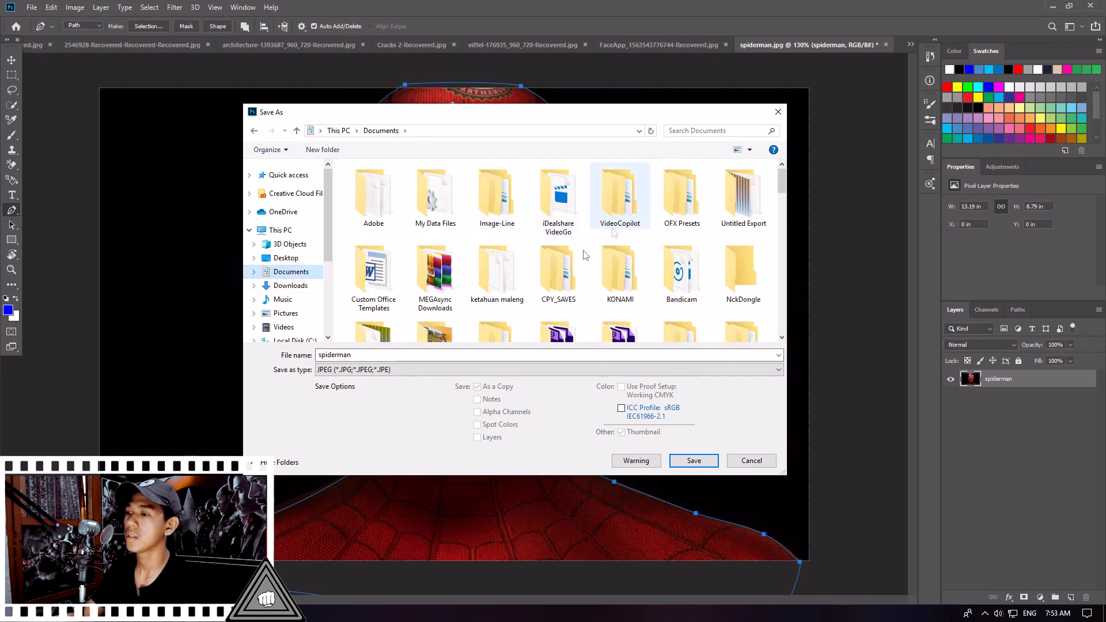
scroll(567, 271, "down", 2)
scroll(567, 271, "down", 3)
scroll(567, 271, "up", 5)
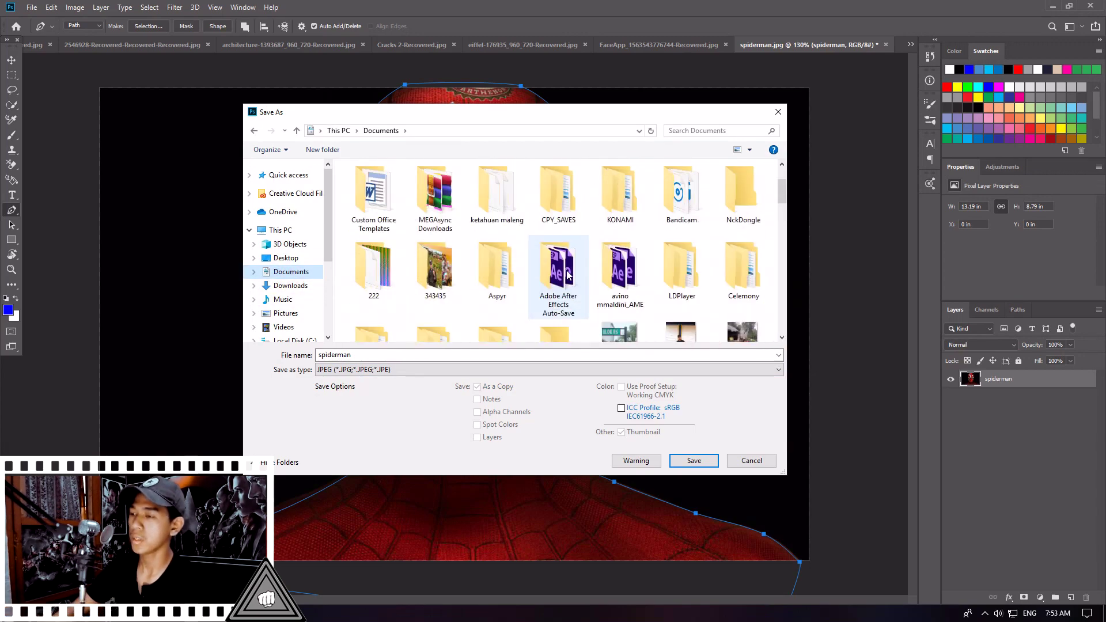
Step: Save spiderman.jpg into a new 'spiderman' folder, accept JPEG Options, and close the document
key("ctrl+shift+n")
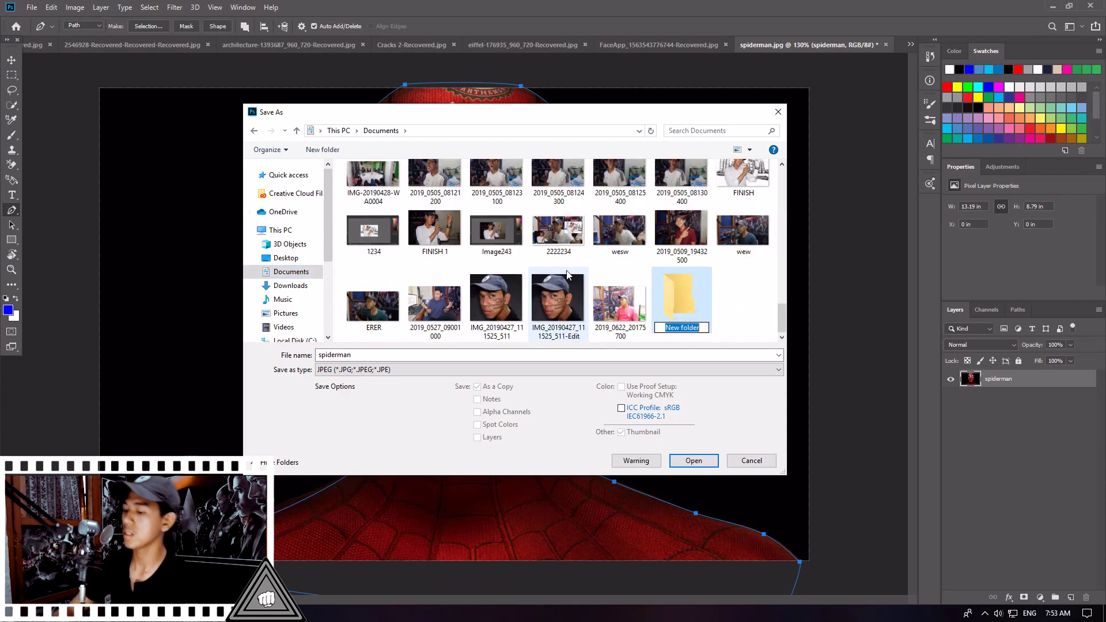
type("spd")
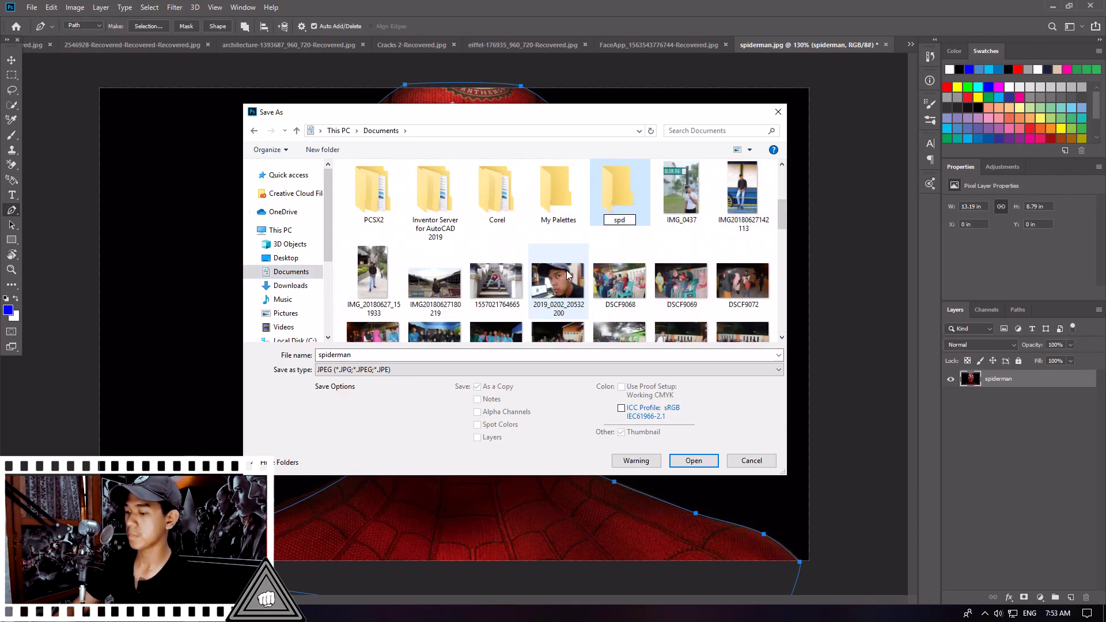
key("Return")
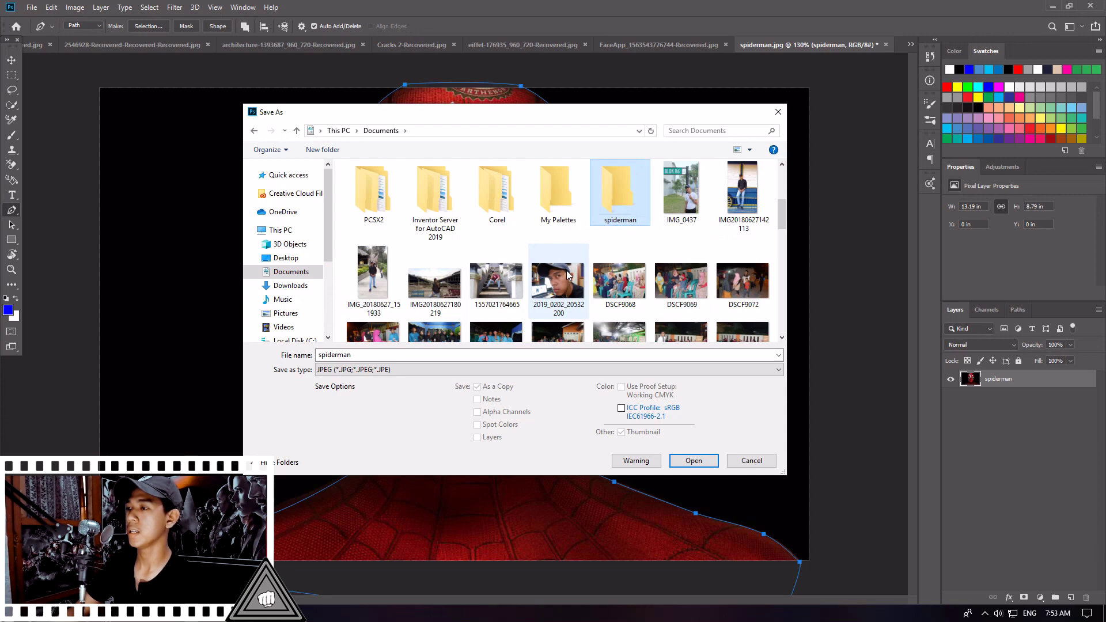
key("Return")
left_click(691, 461)
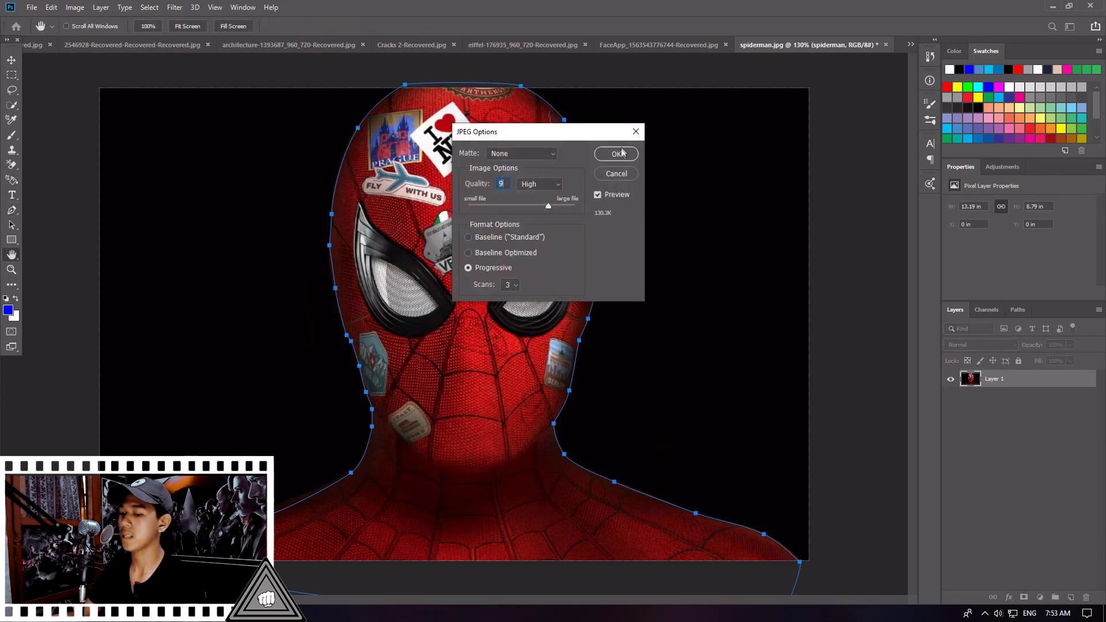
key("p")
key("Return")
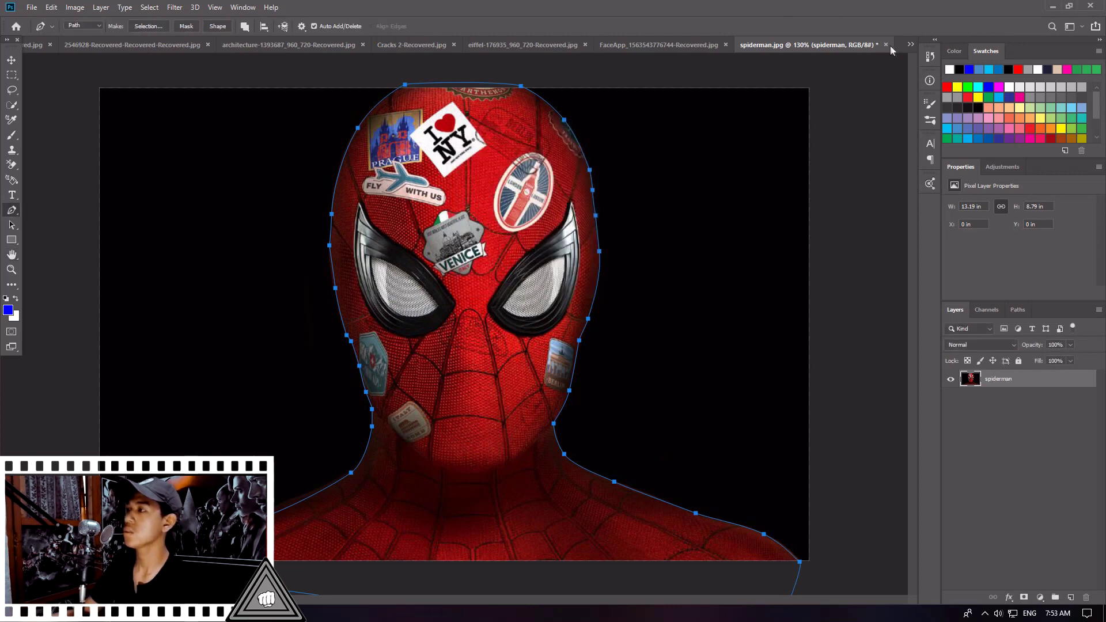
left_click(886, 45)
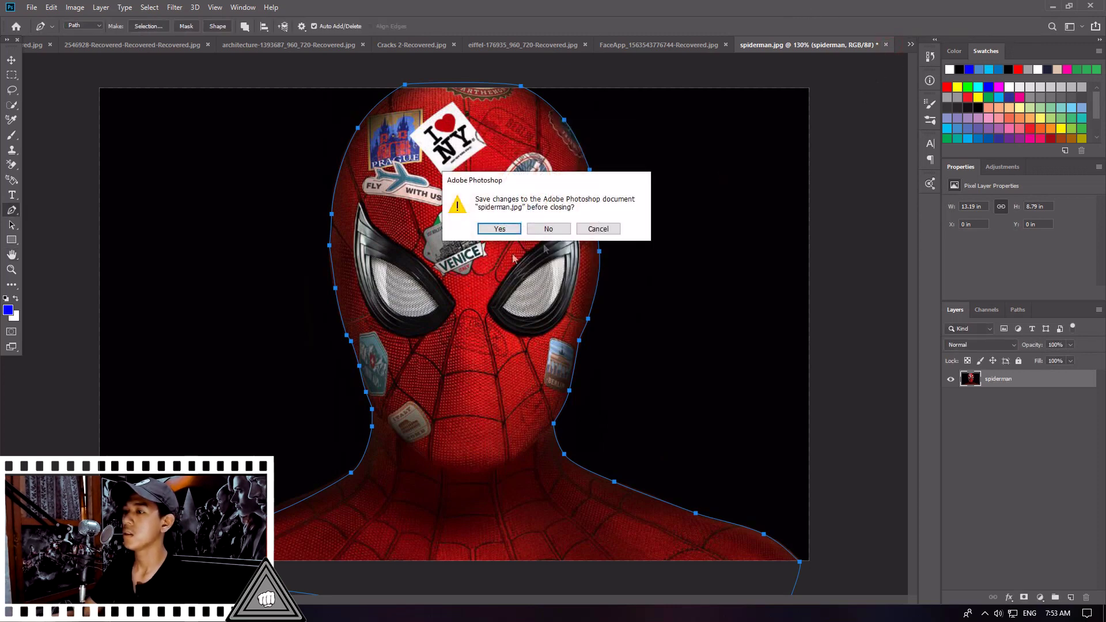
left_click(555, 233)
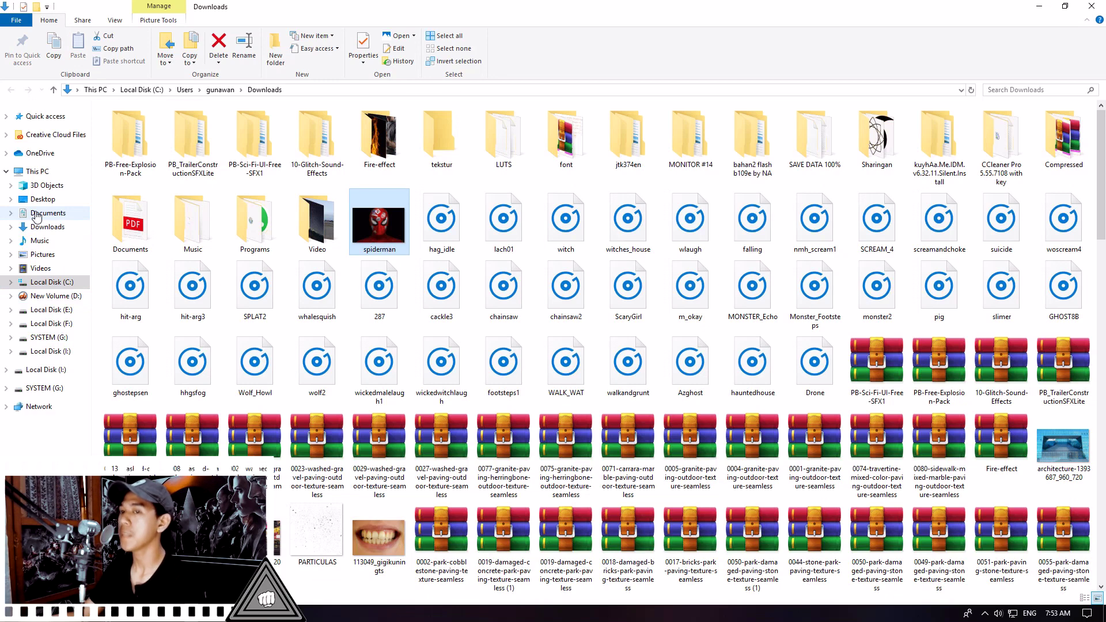
Step: In File Explorer, open Documents > spiderman and drag the spiderman image toward Photoshop
left_click(36, 215)
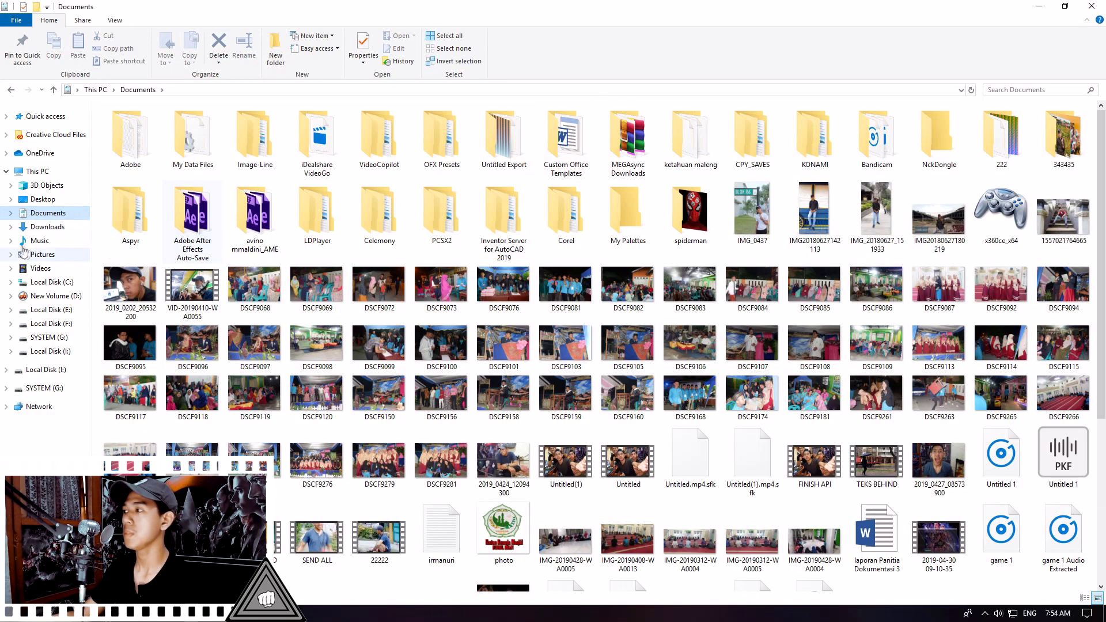
left_click(417, 213)
key("End")
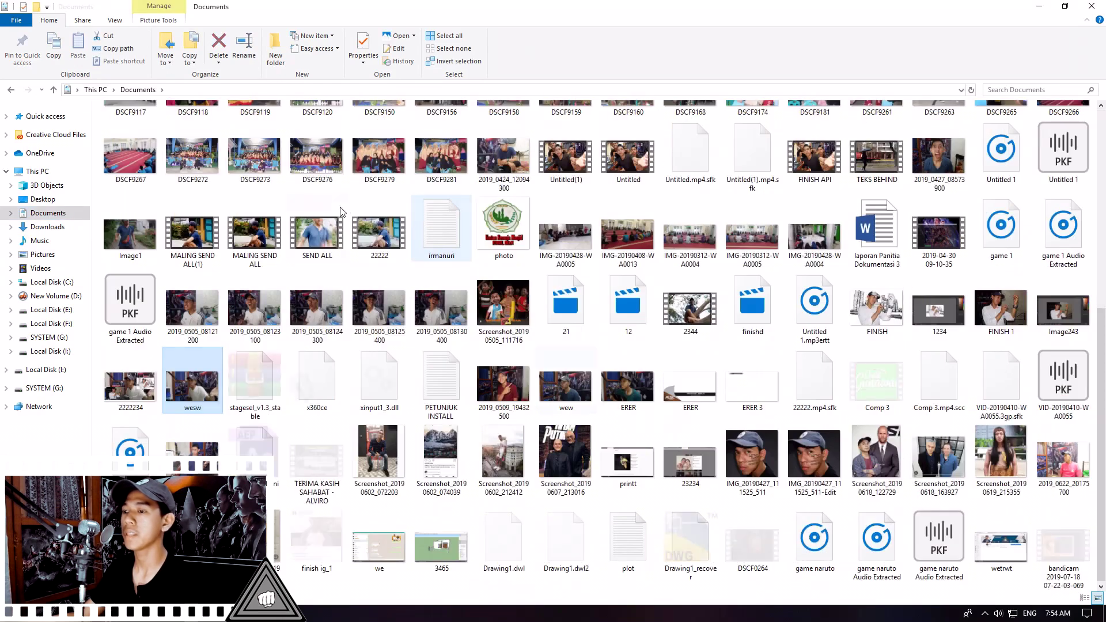
scroll(363, 258, "up", 15)
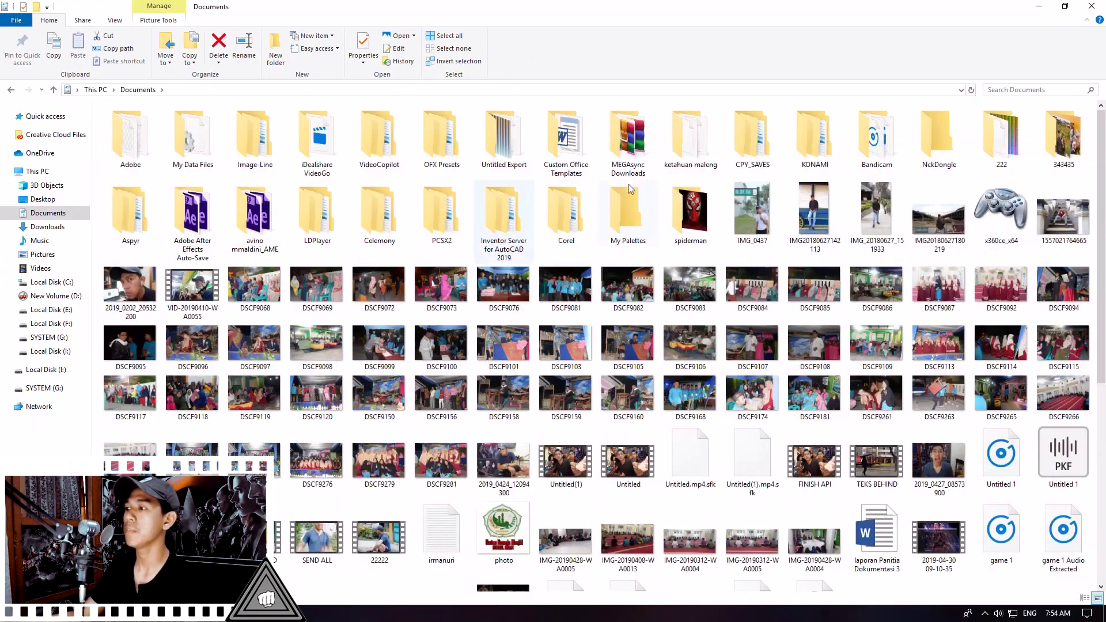
double_click(691, 212)
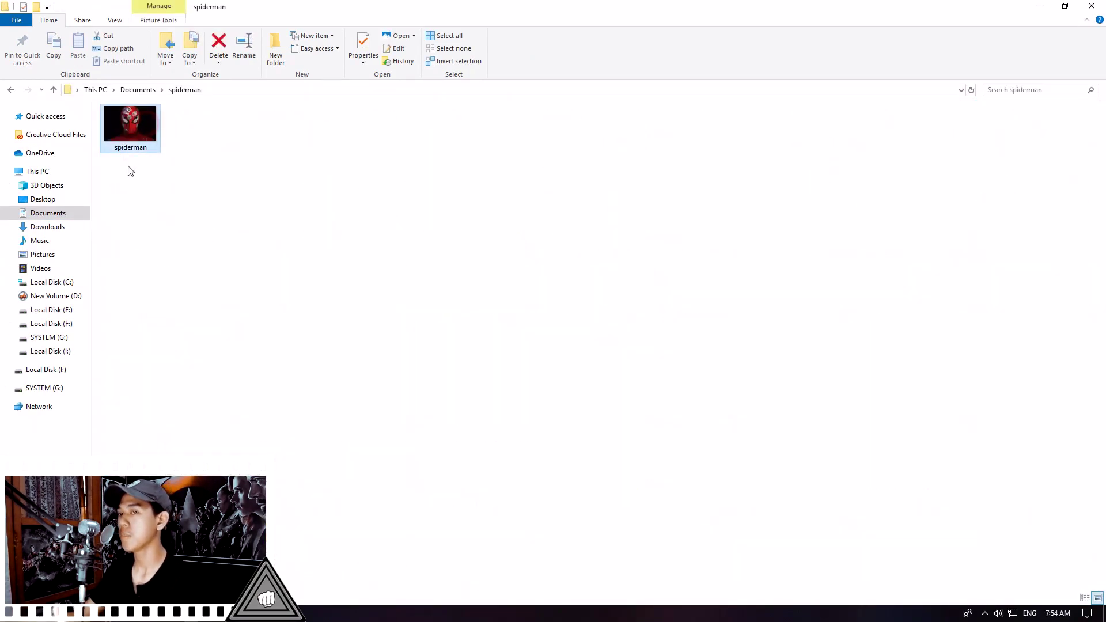
left_click_drag(126, 120, 3, 231)
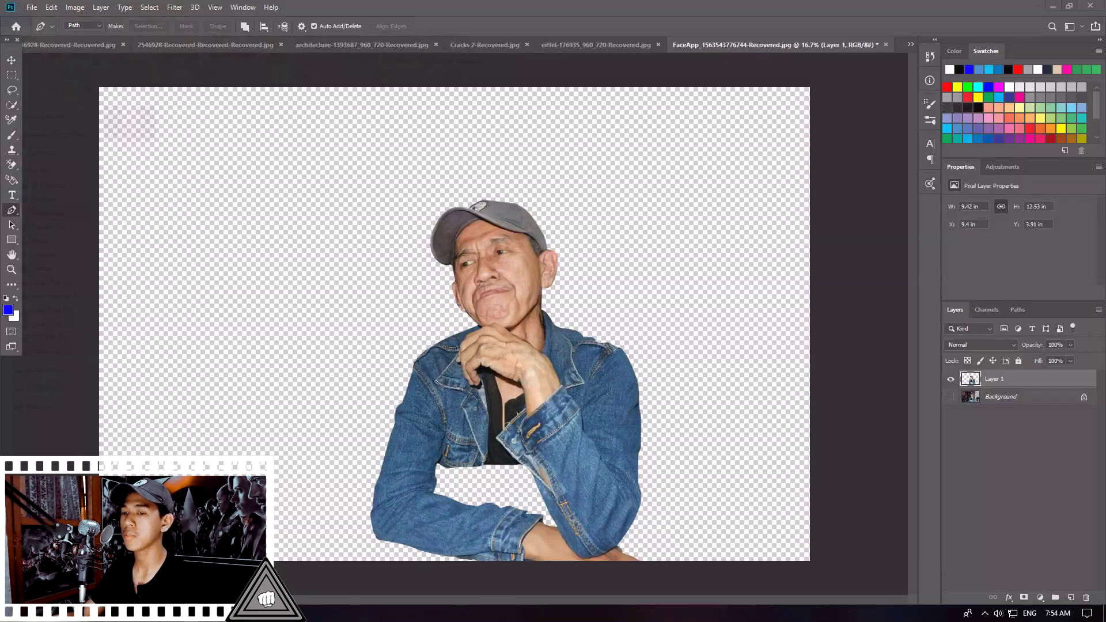
Step: Open spiderman.jpg, load the 'object' path as a selection, and add a layer mask from it
left_click_drag(52, 228, 74, 230)
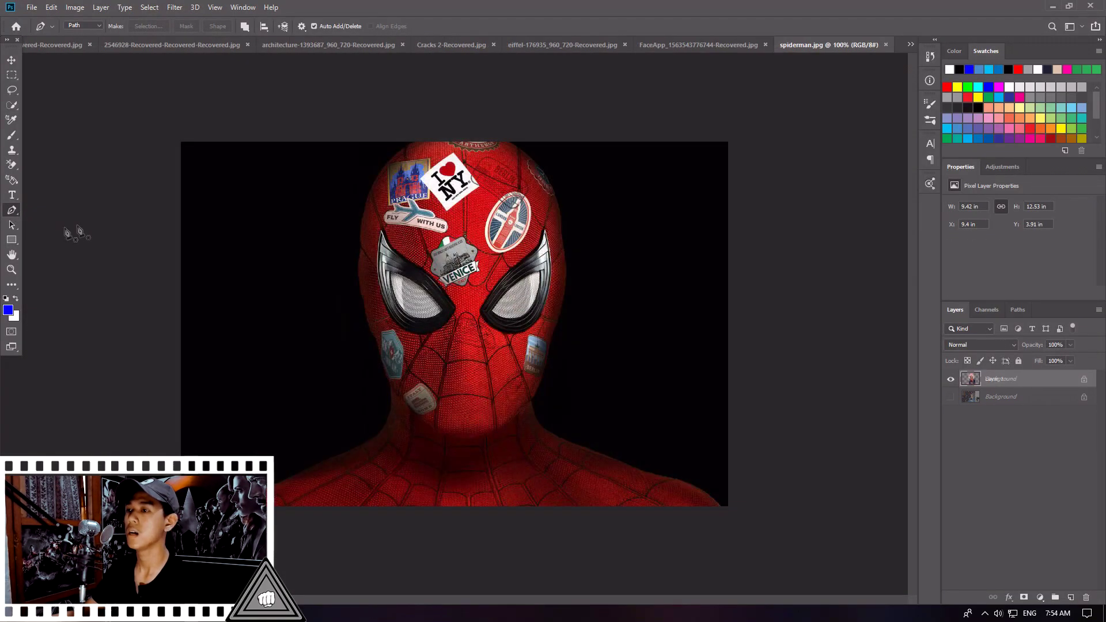
scroll(227, 308, "up", 3)
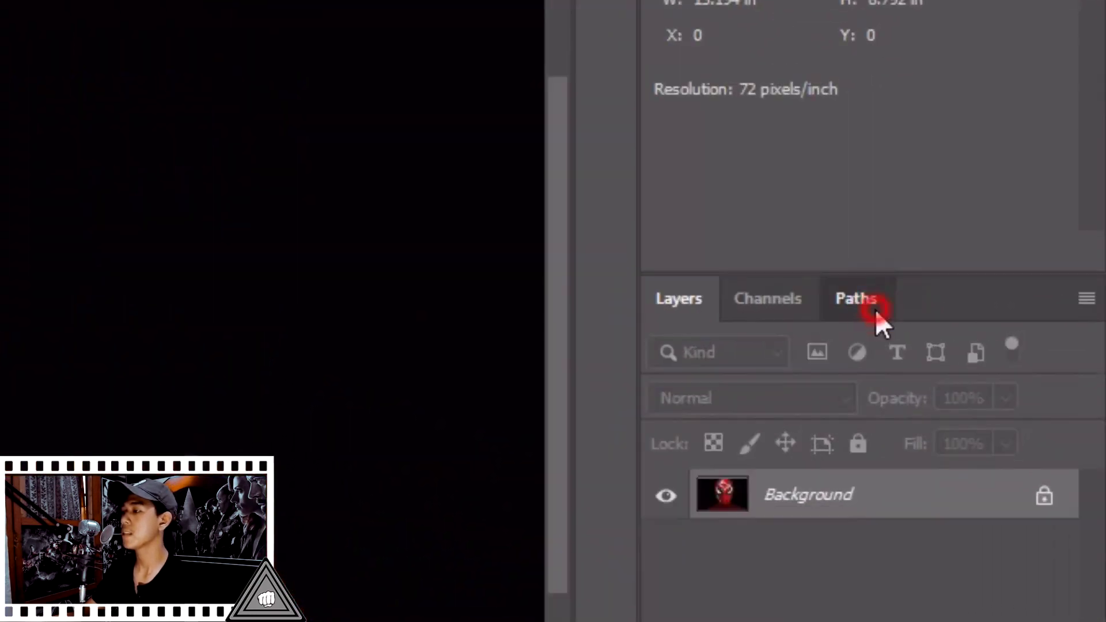
left_click(1021, 311)
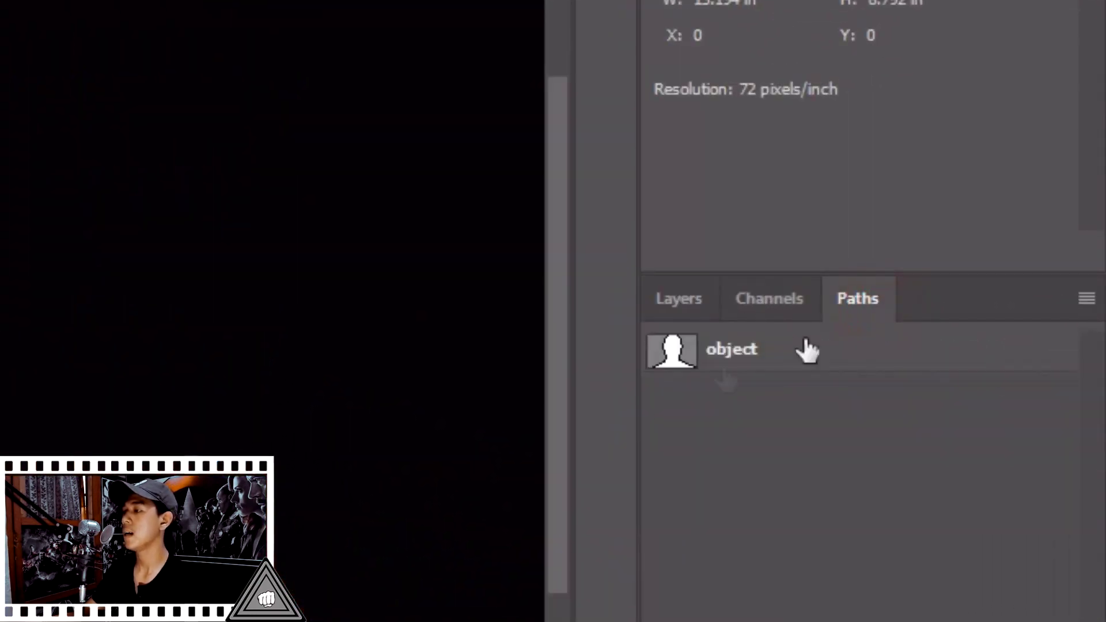
left_click(695, 358, "ctrl")
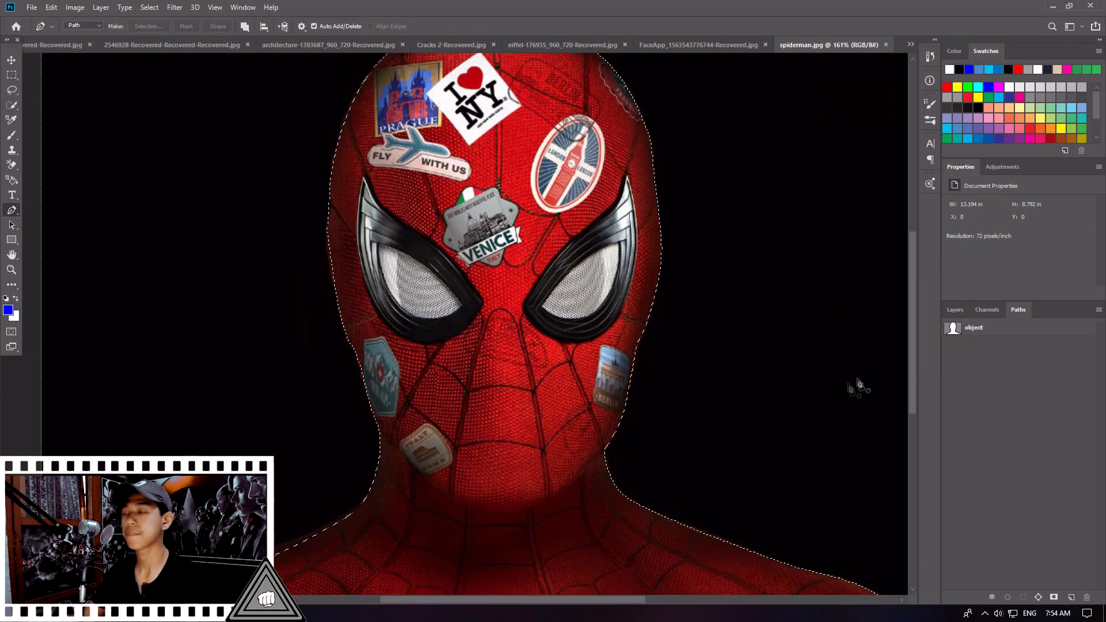
left_click(955, 311)
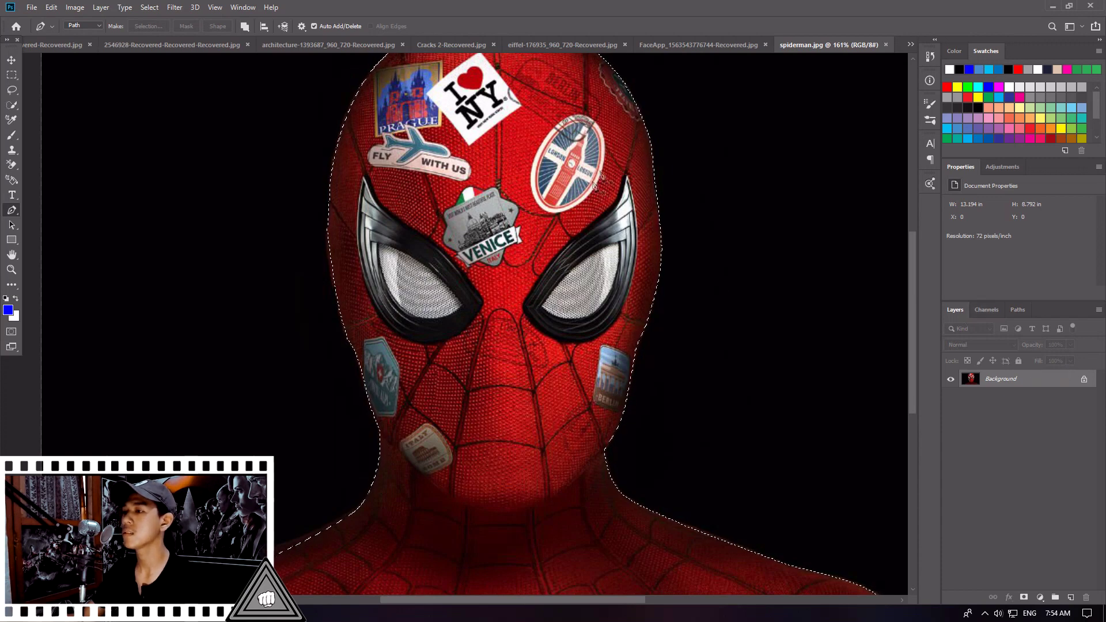
left_click(1024, 598)
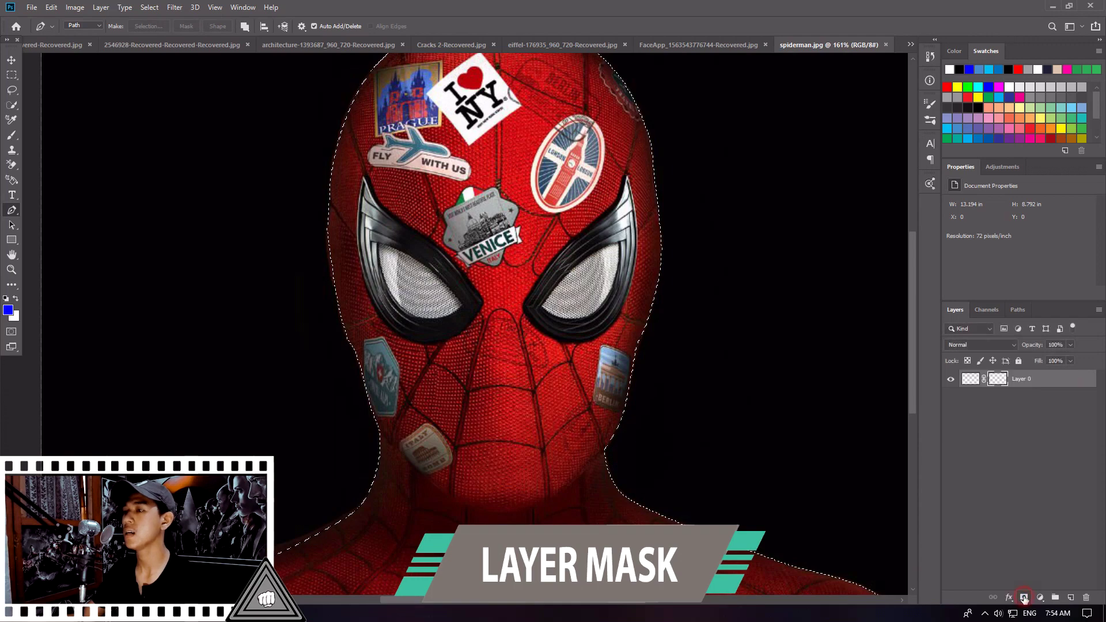